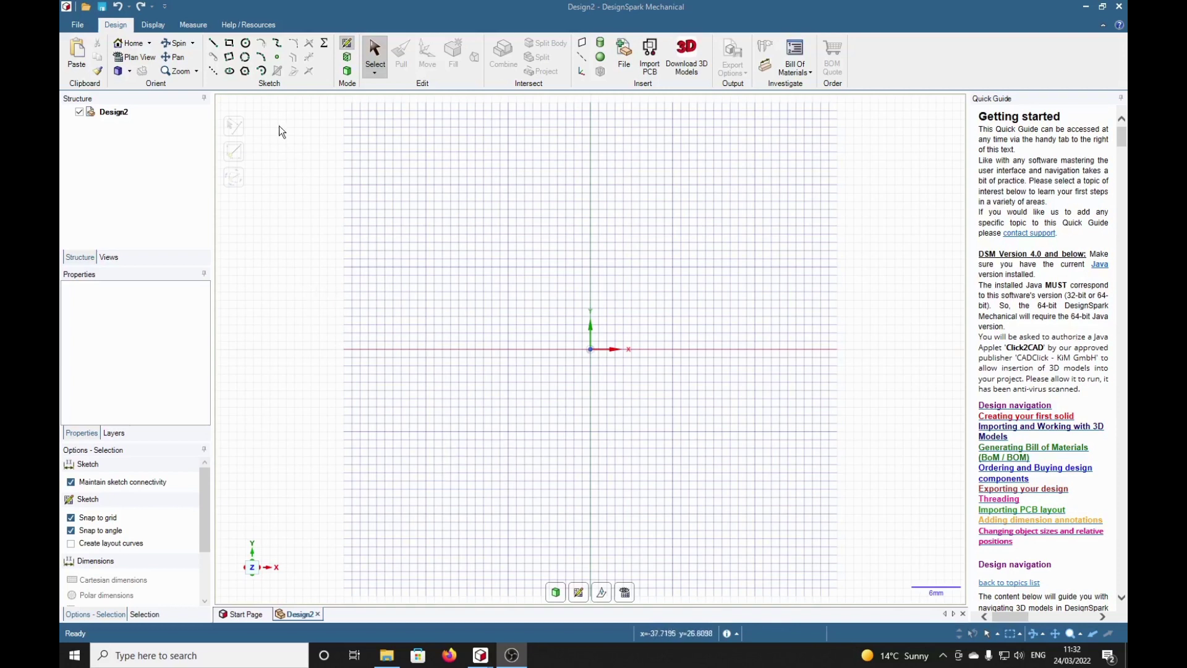
# - Activate the Rectangle sketch tool on the empty Design2 grid
pyautogui.click(229, 42)
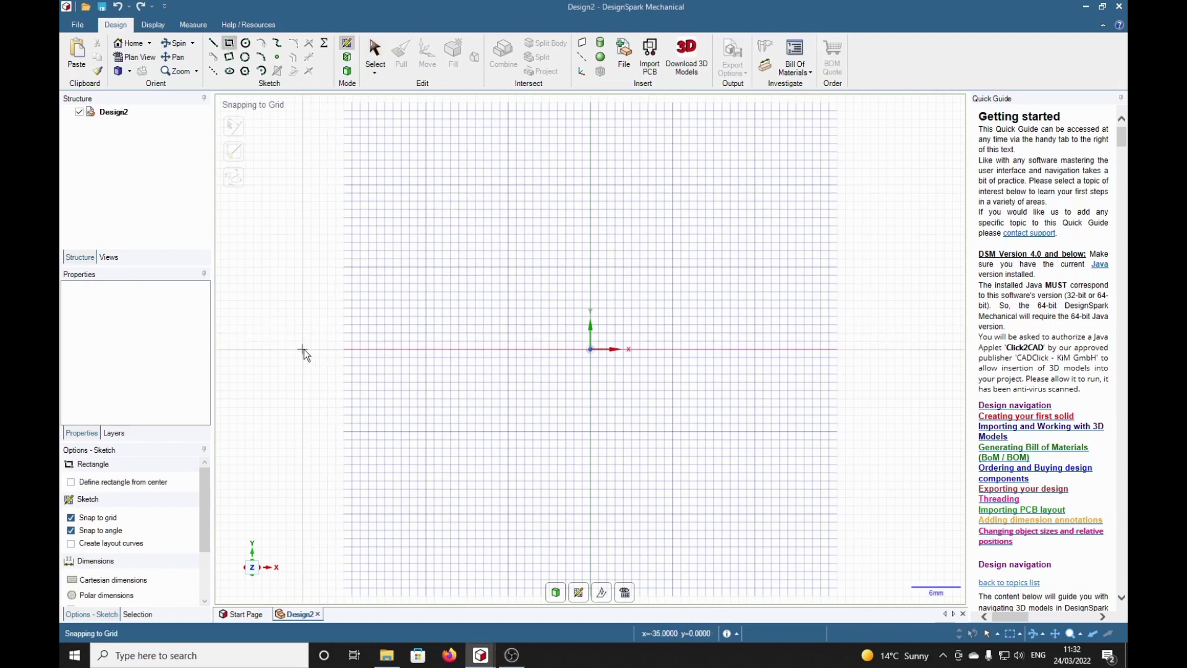
# - Turn off snap to grid and sketch the first two tall rectangles side by side
pyautogui.click(70, 517)
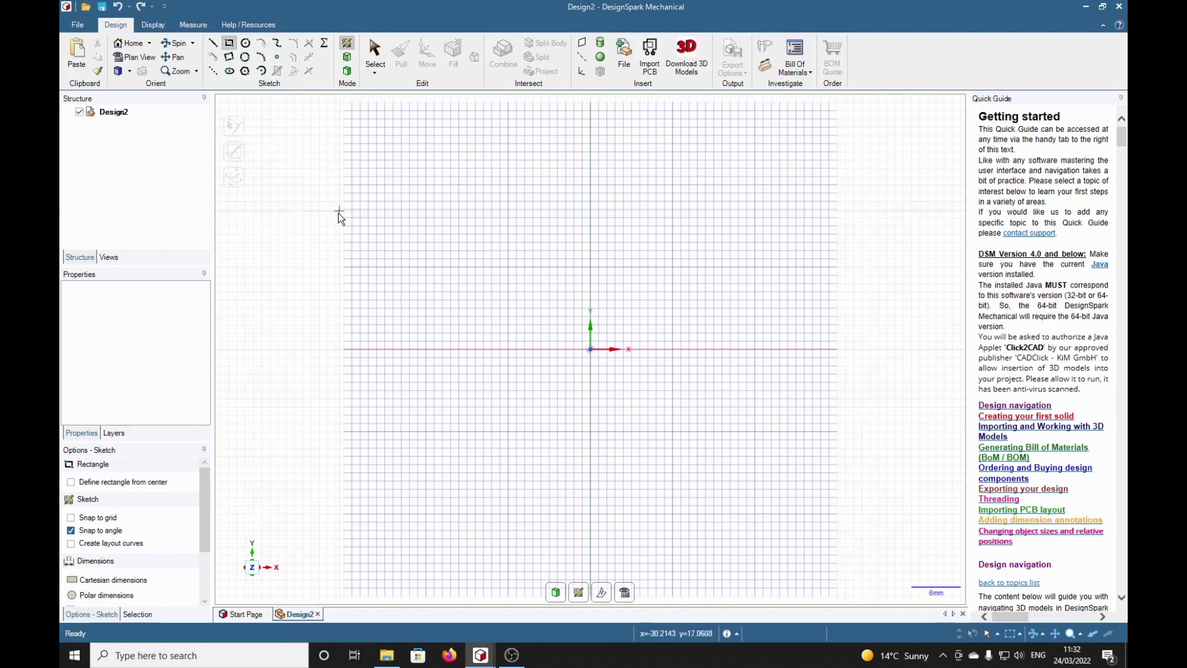
pyautogui.click(293, 146)
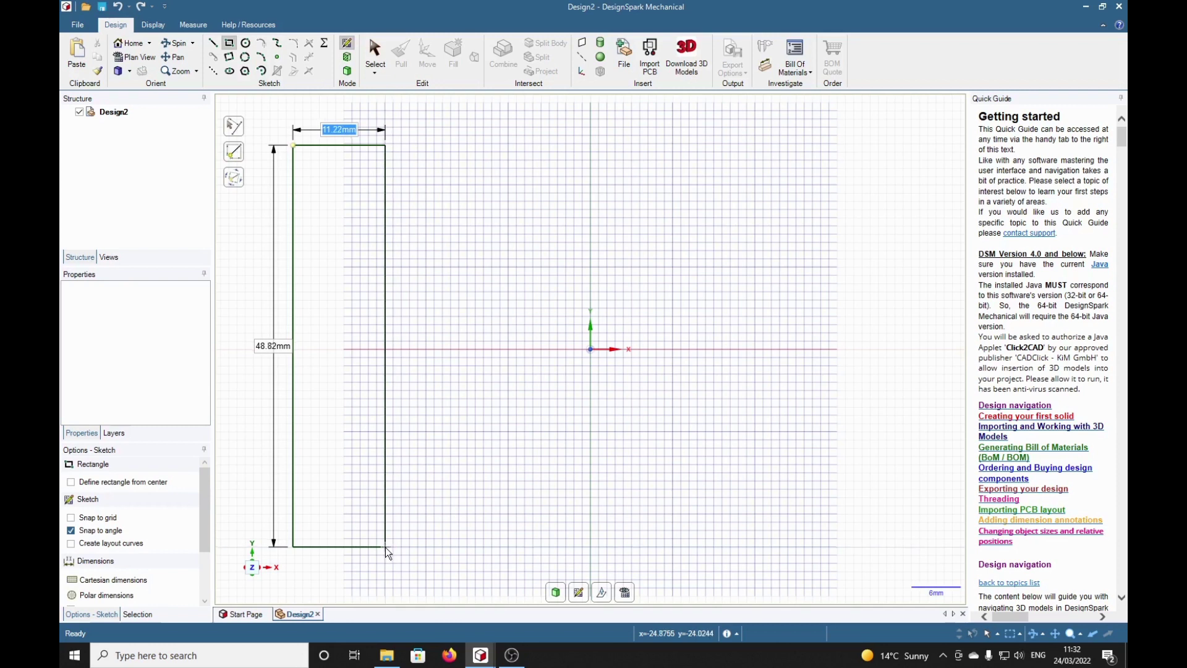
pyautogui.click(385, 547)
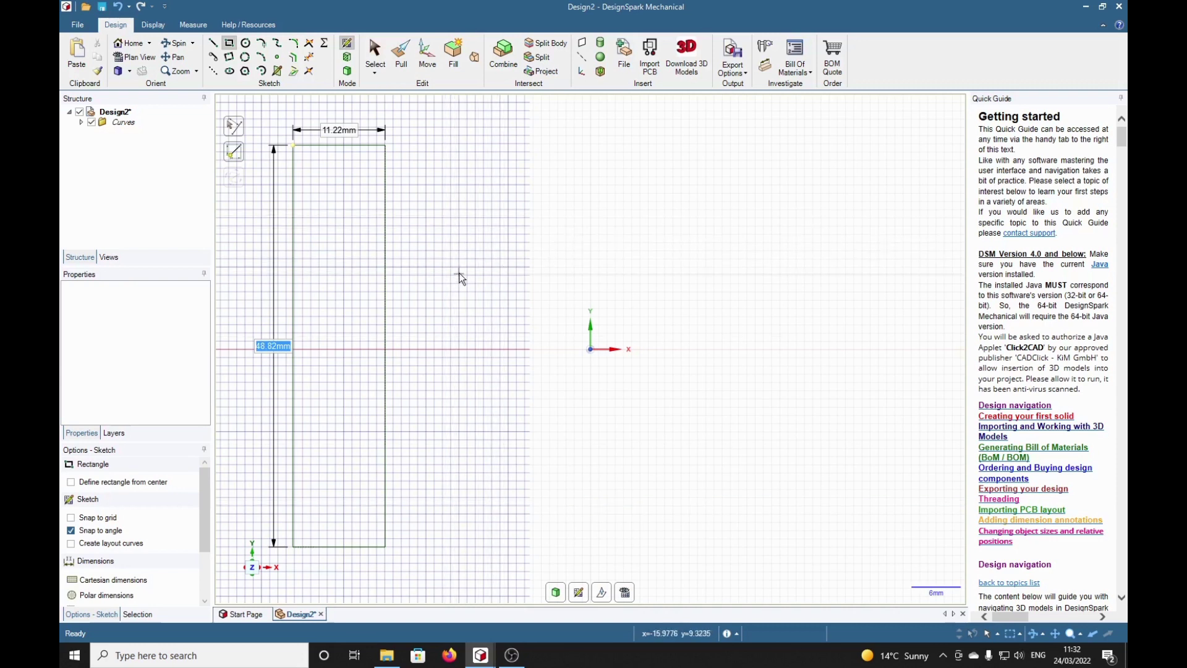
pyautogui.click(427, 156)
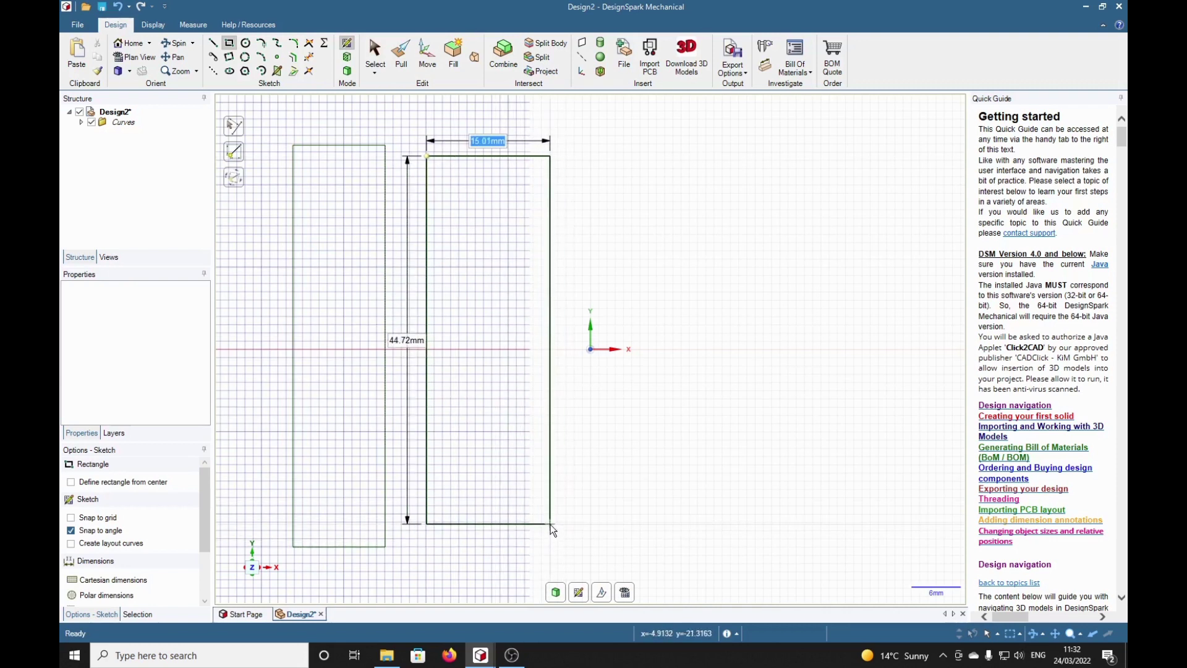
pyautogui.click(550, 524)
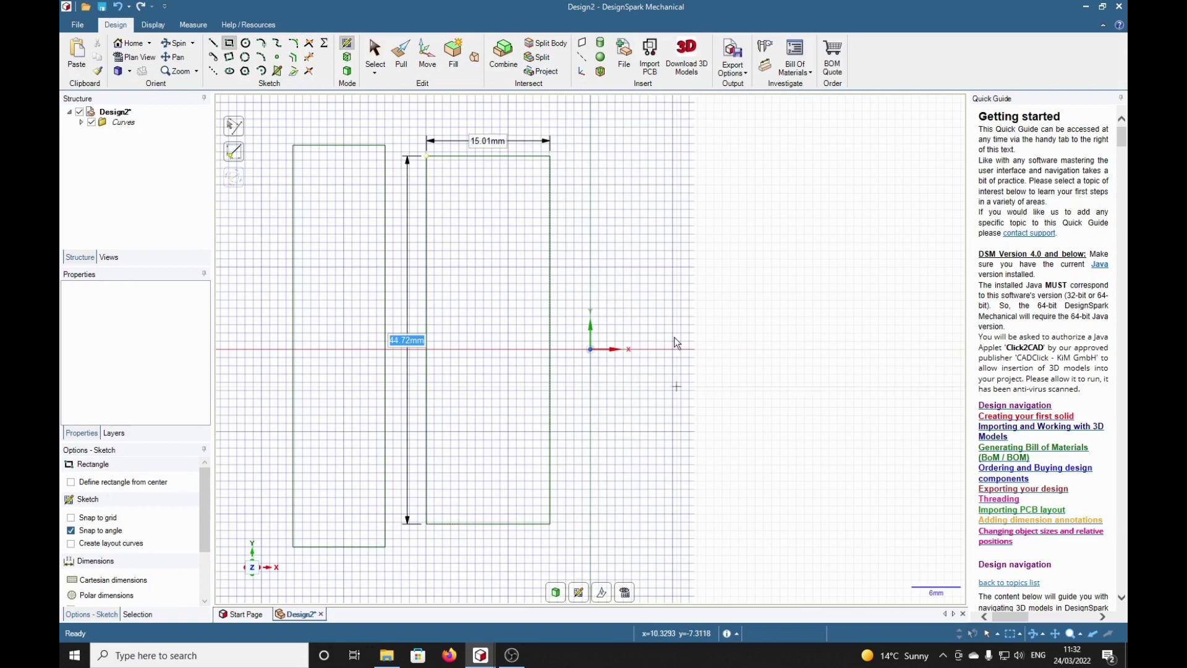
# - Sketch the third and fourth tall rectangles further right, redoing a misplaced corner
pyautogui.click(599, 128)
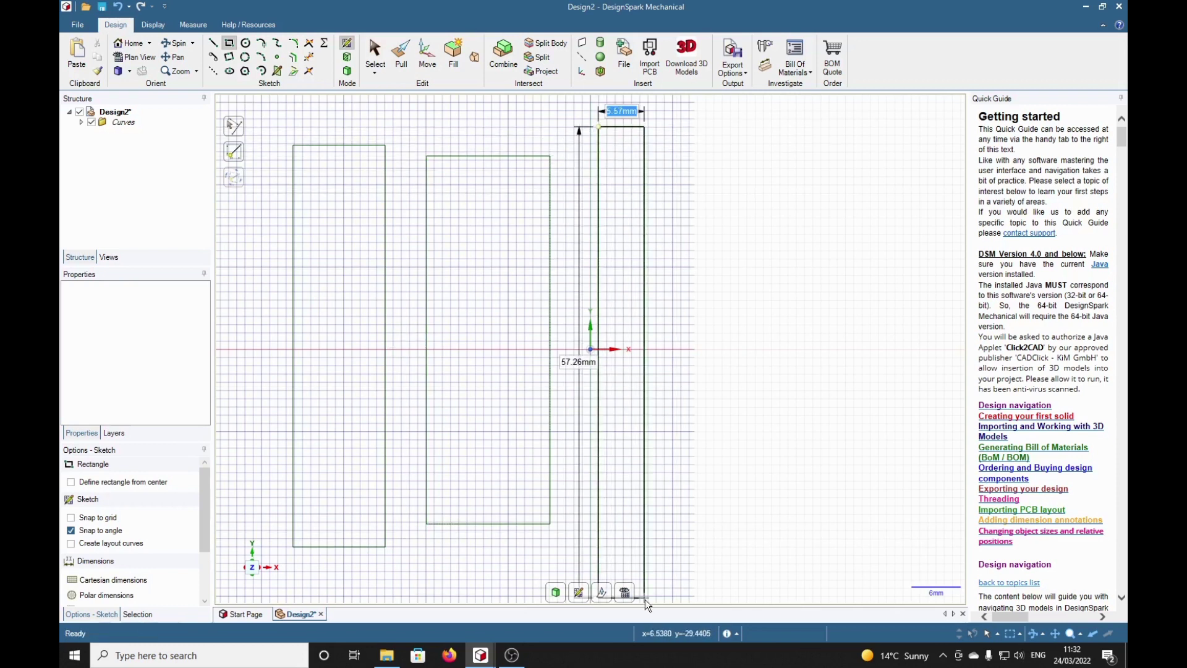
pyautogui.click(667, 534)
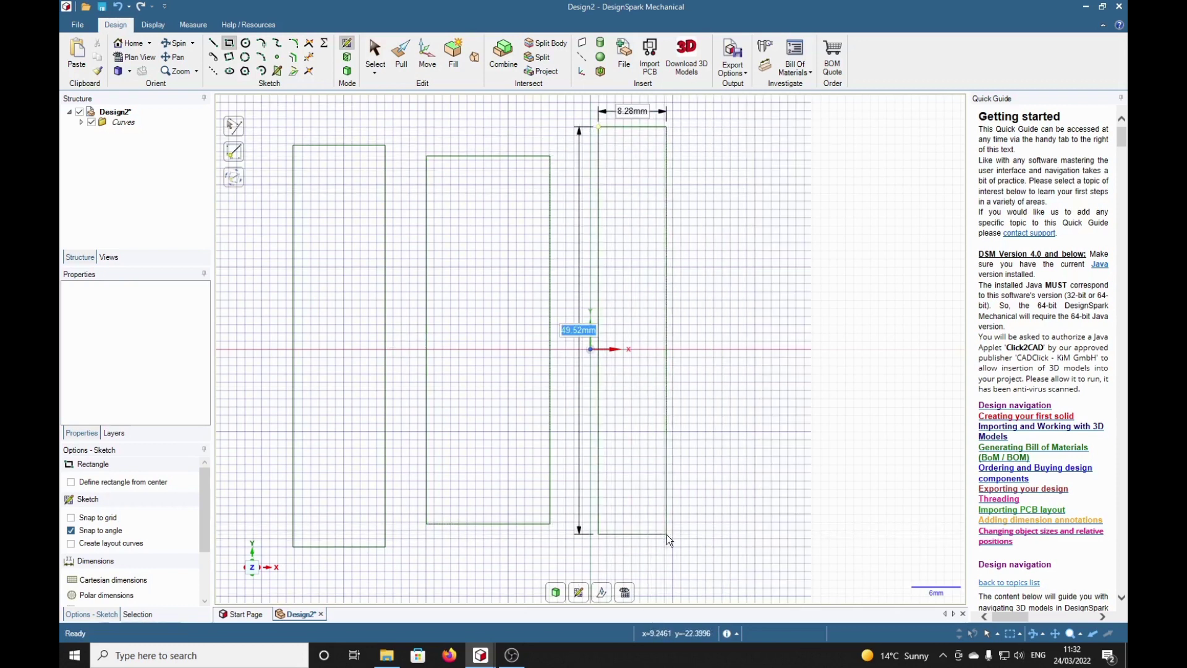
pyautogui.click(737, 147)
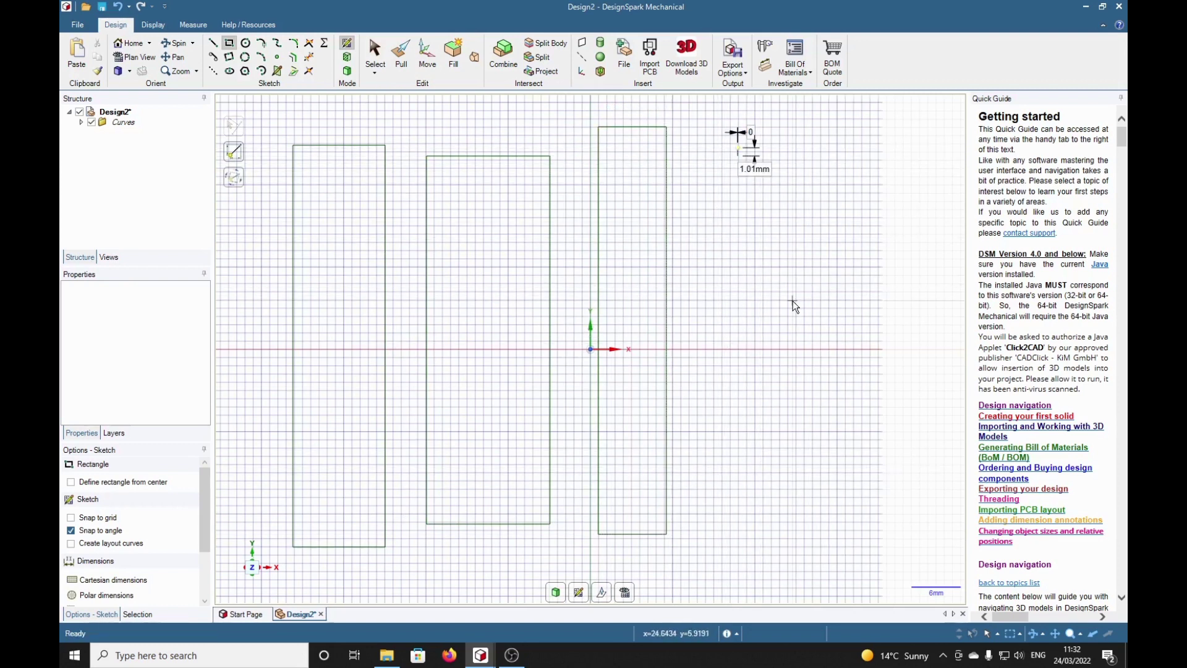
pyautogui.press('Escape')
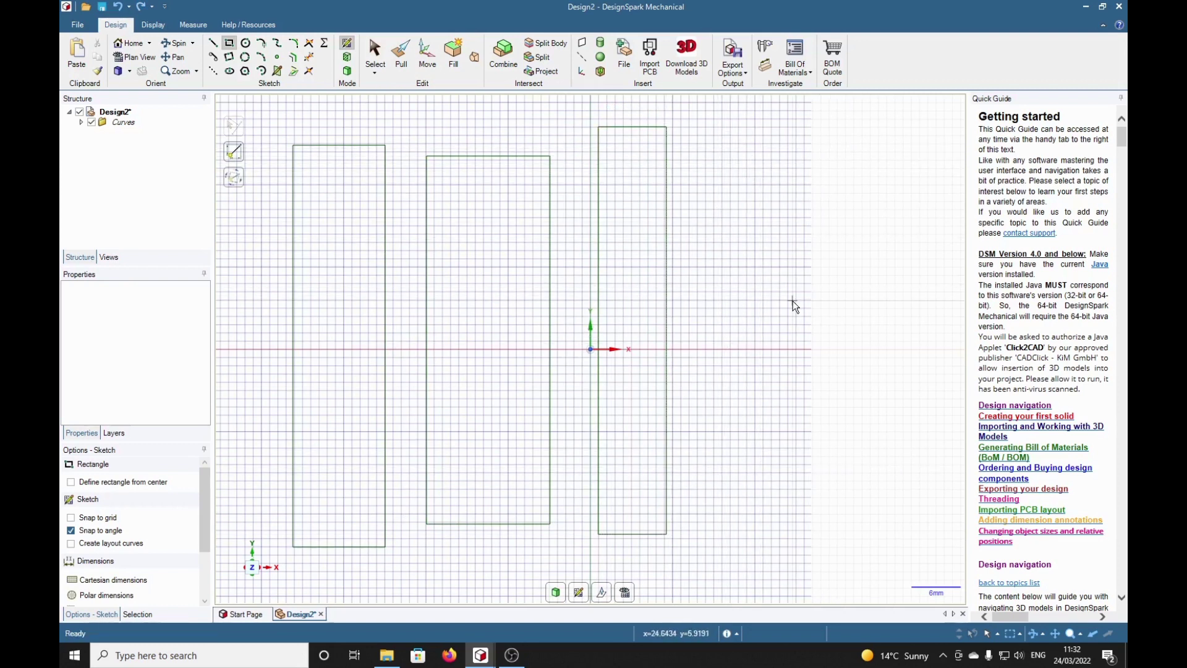
pyautogui.click(729, 150)
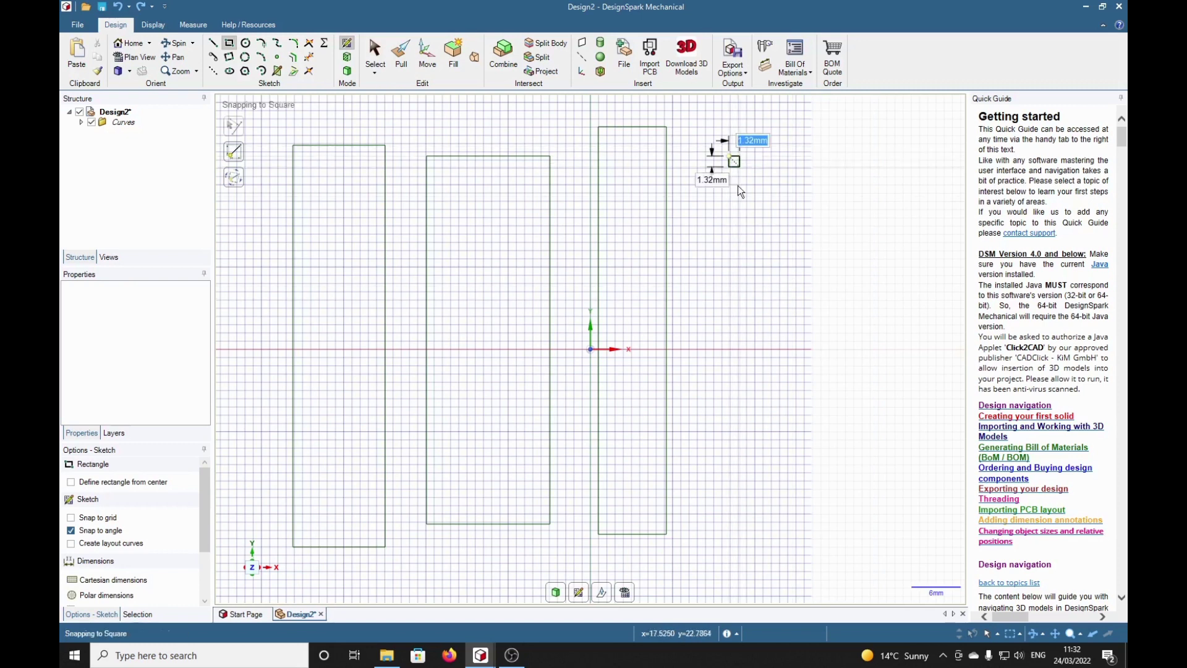
pyautogui.click(818, 510)
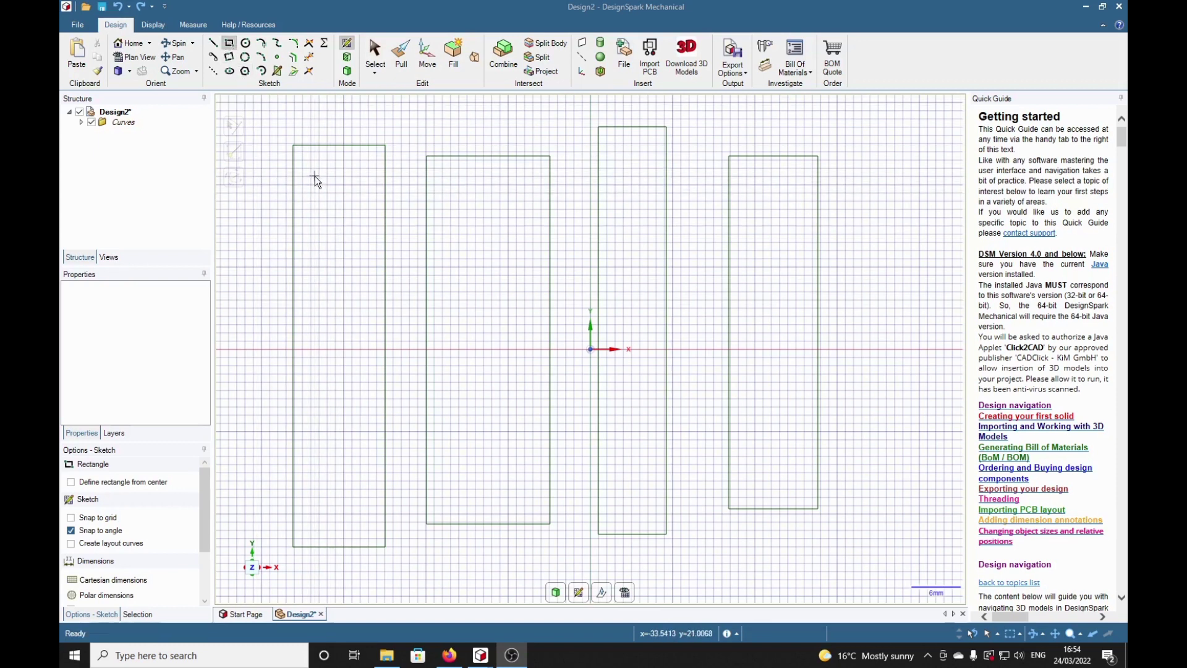
# - Anchor an inner rectangle at offsets 2.5 and -2.5 from the first rectangle's top-left corner
pyautogui.click(294, 146)
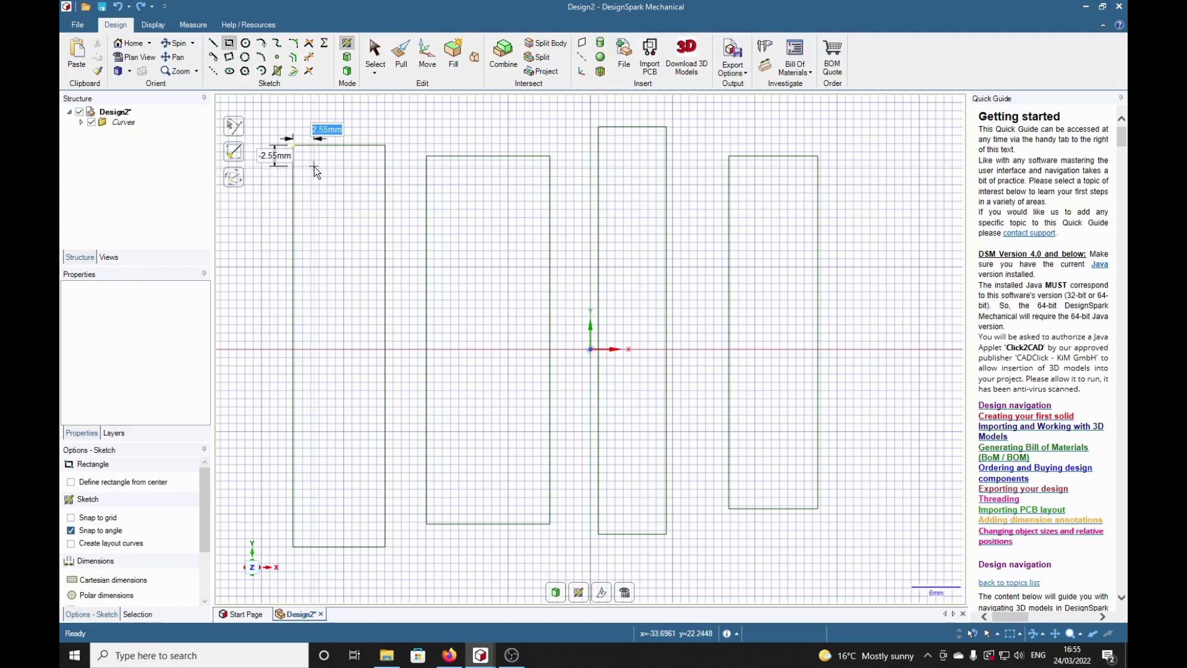
pyautogui.write('2')
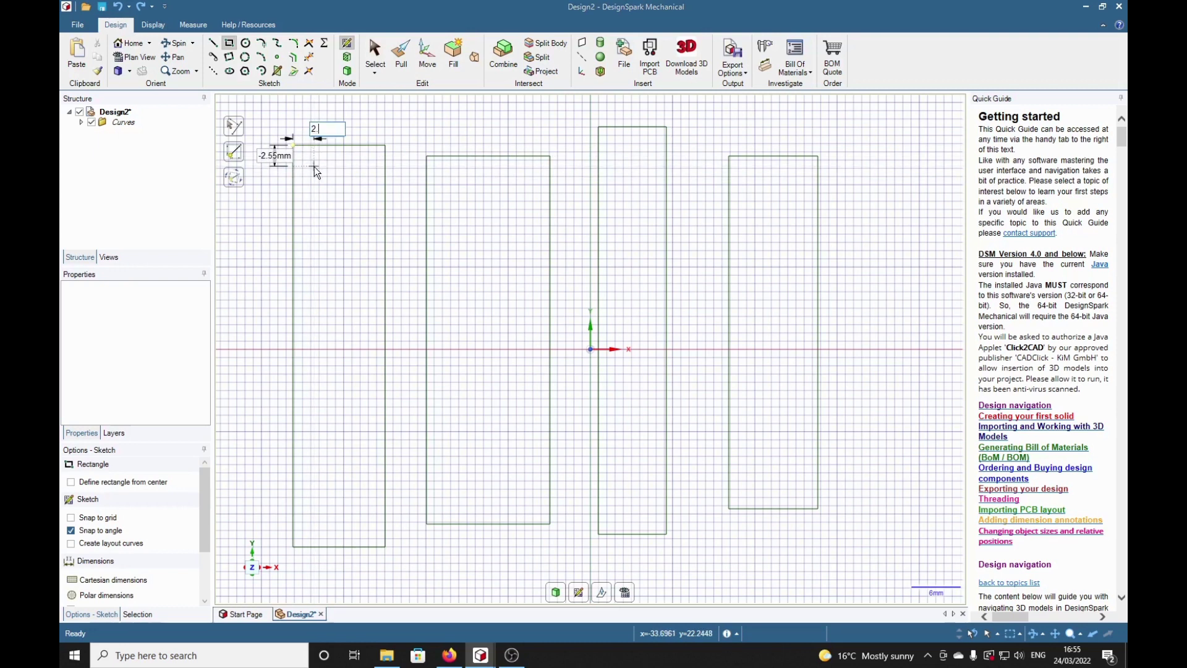
pyautogui.write('.5')
pyautogui.press('Tab')
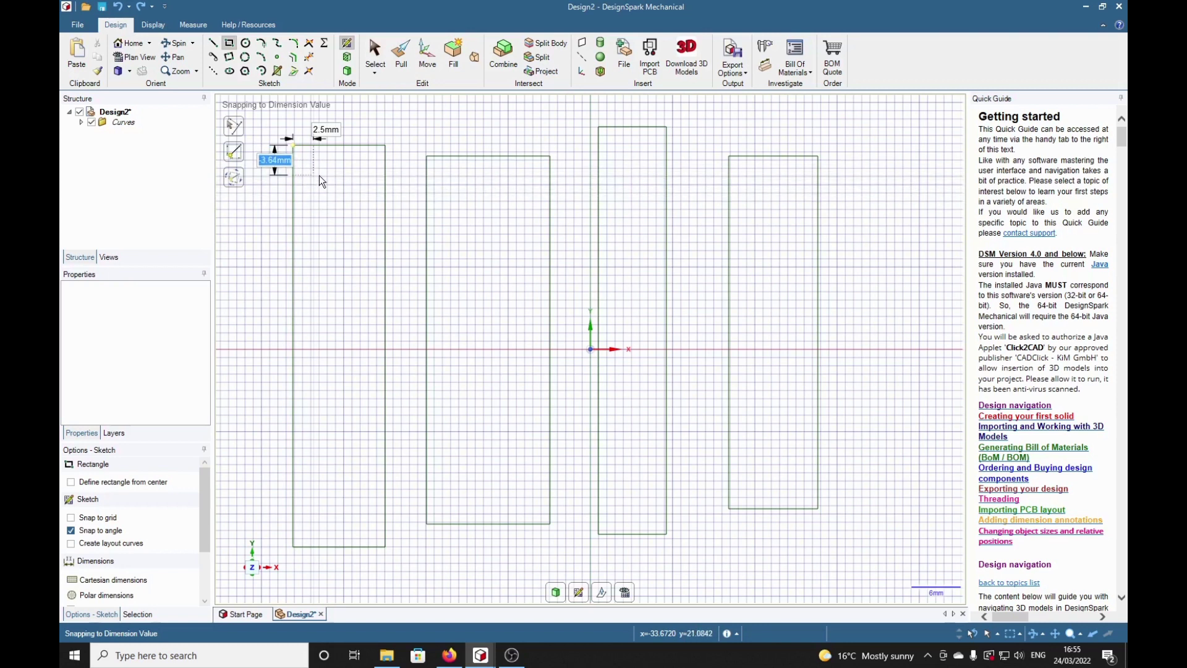
pyautogui.press('BackSpace')
pyautogui.write('-2.')
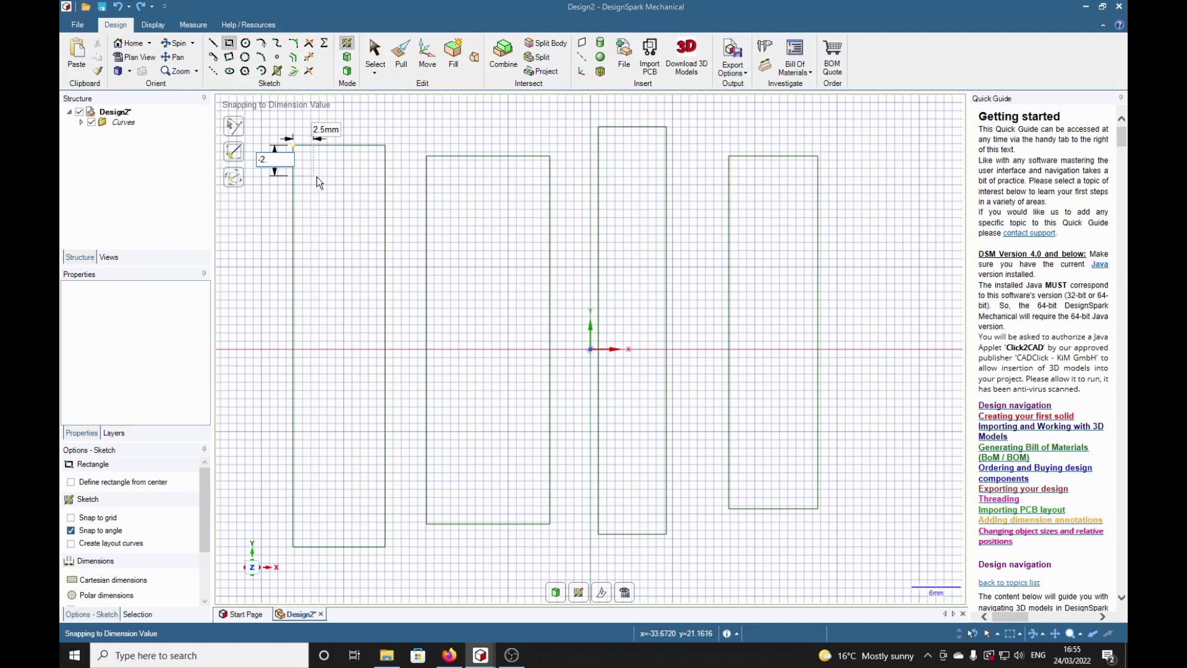
pyautogui.write('5')
pyautogui.press('Return')
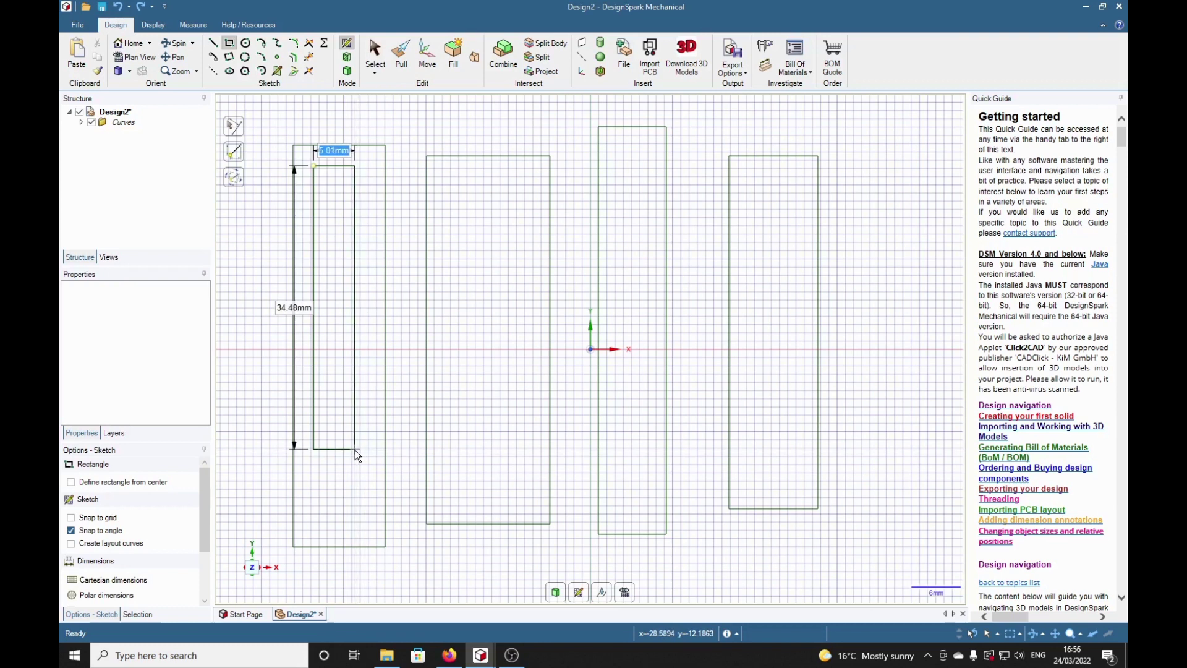
# - Give the first inner rectangle a 6 mm width and 40 mm height
pyautogui.write('6')
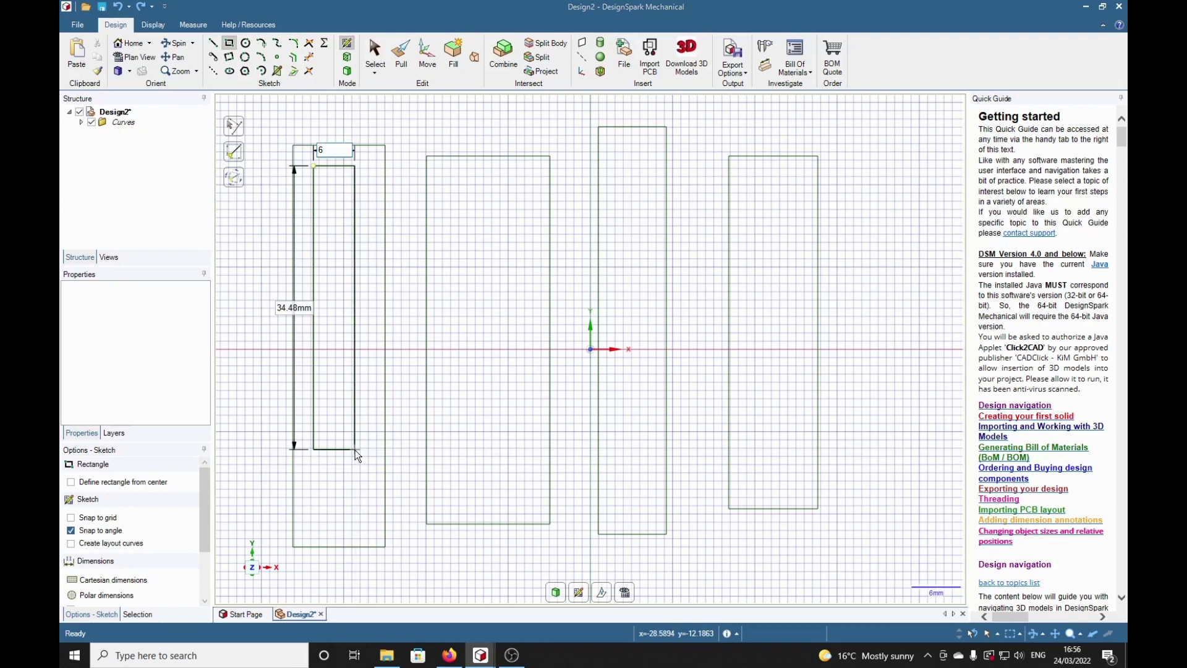
pyautogui.press('Tab')
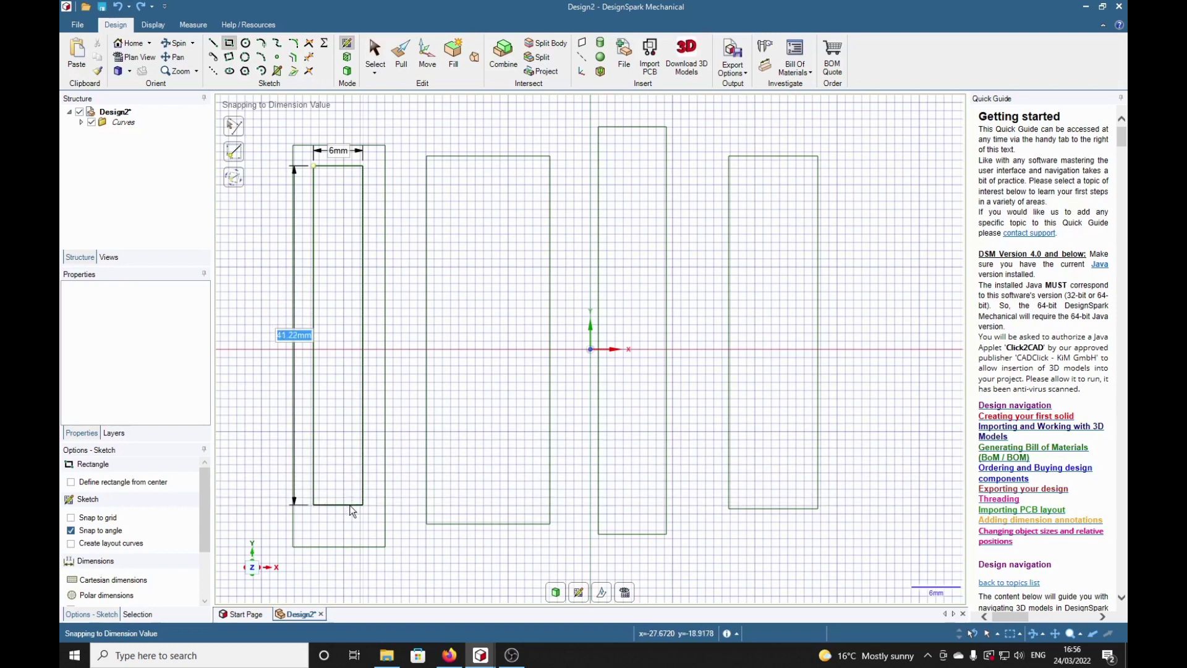
pyautogui.write('40')
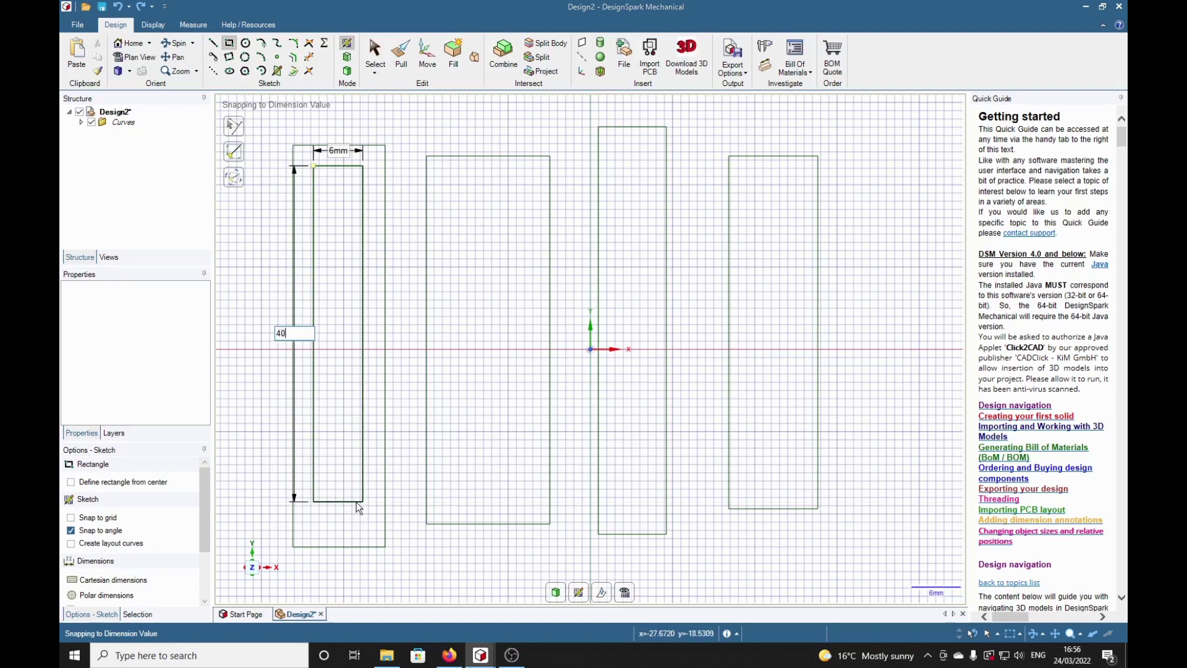
pyautogui.press('Return')
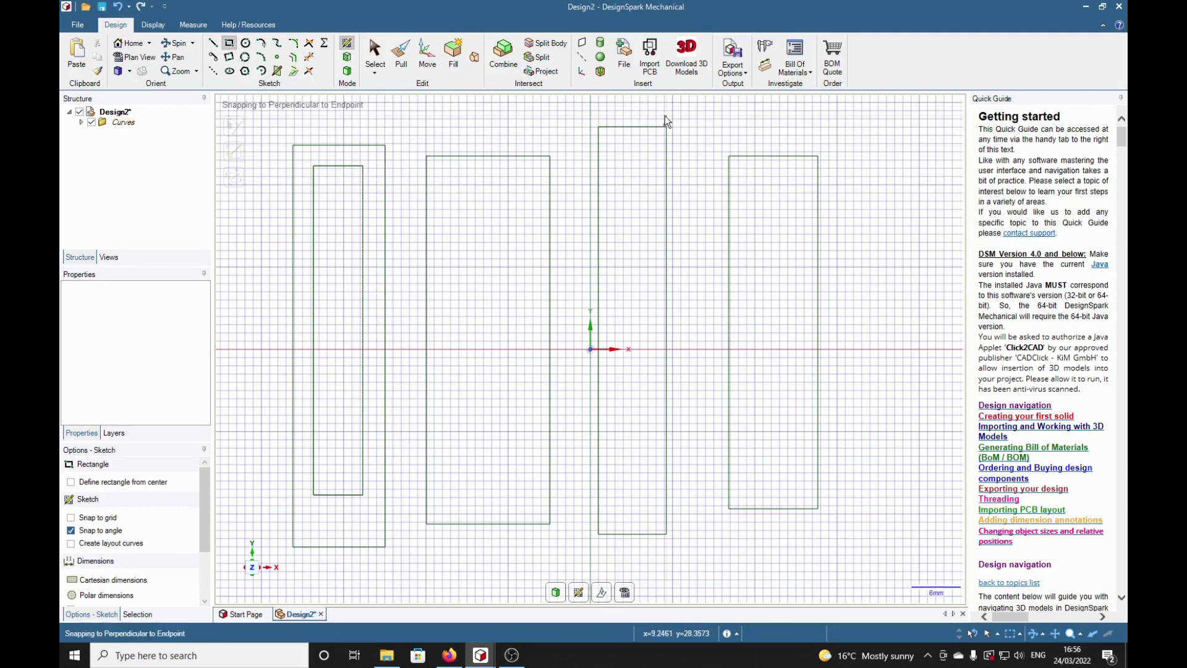
# - Dimension the first outer rectangle's 11.22 mm width along its top edge
pyautogui.click(766, 64)
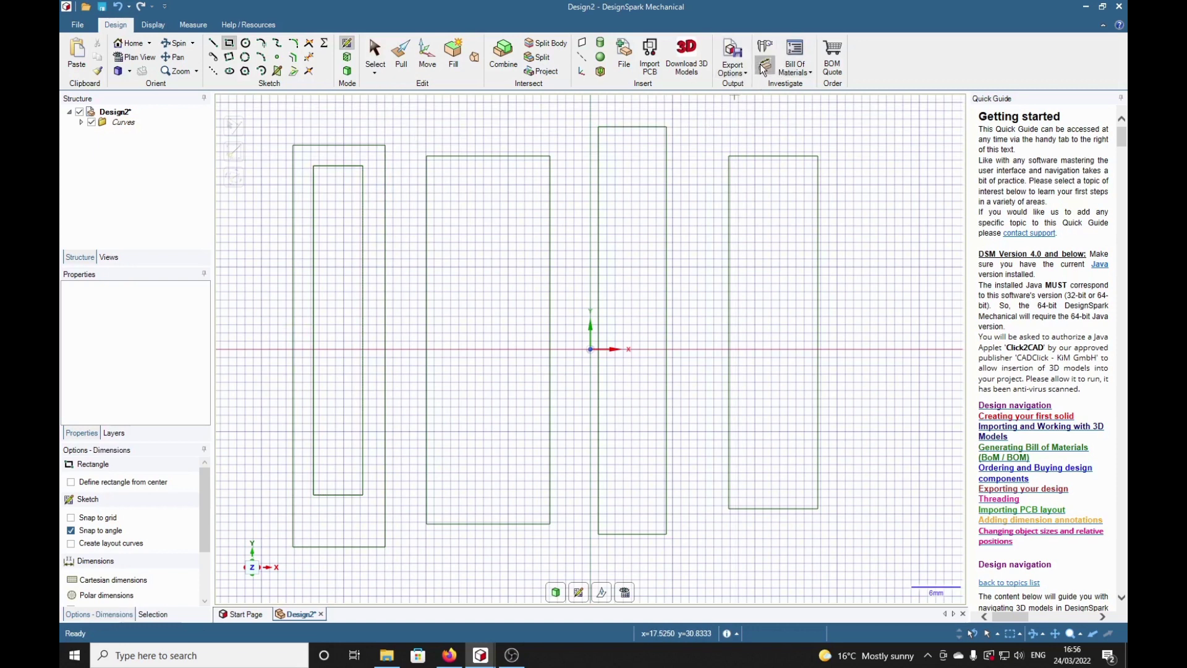
pyautogui.click(349, 151)
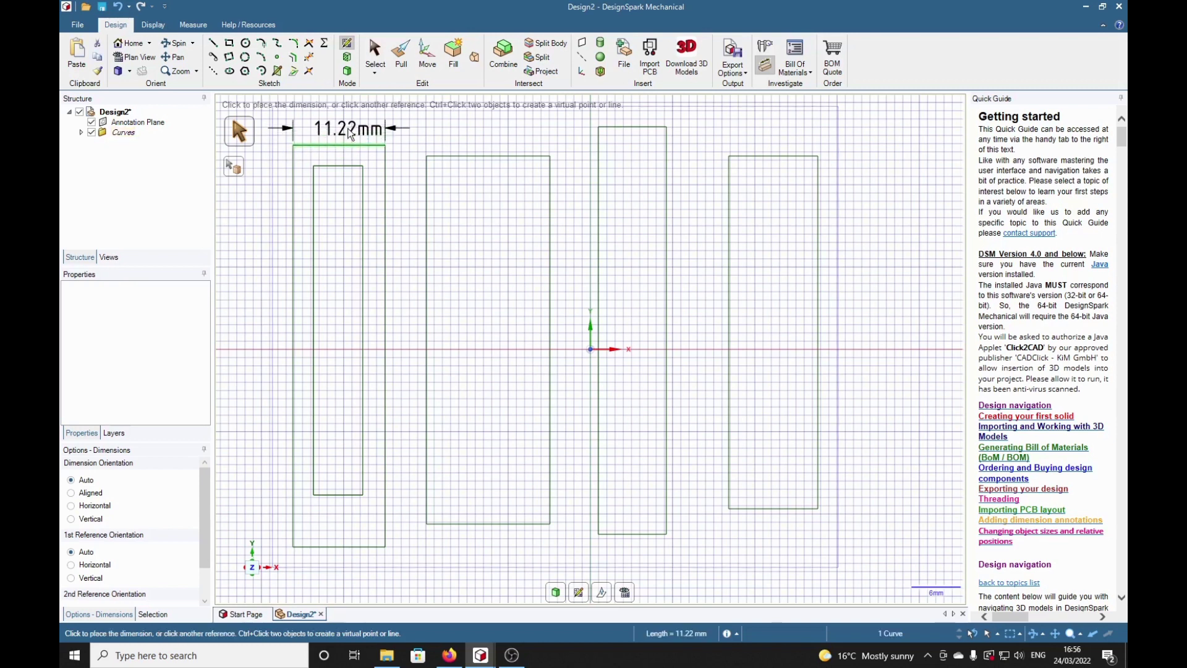
pyautogui.click(350, 134)
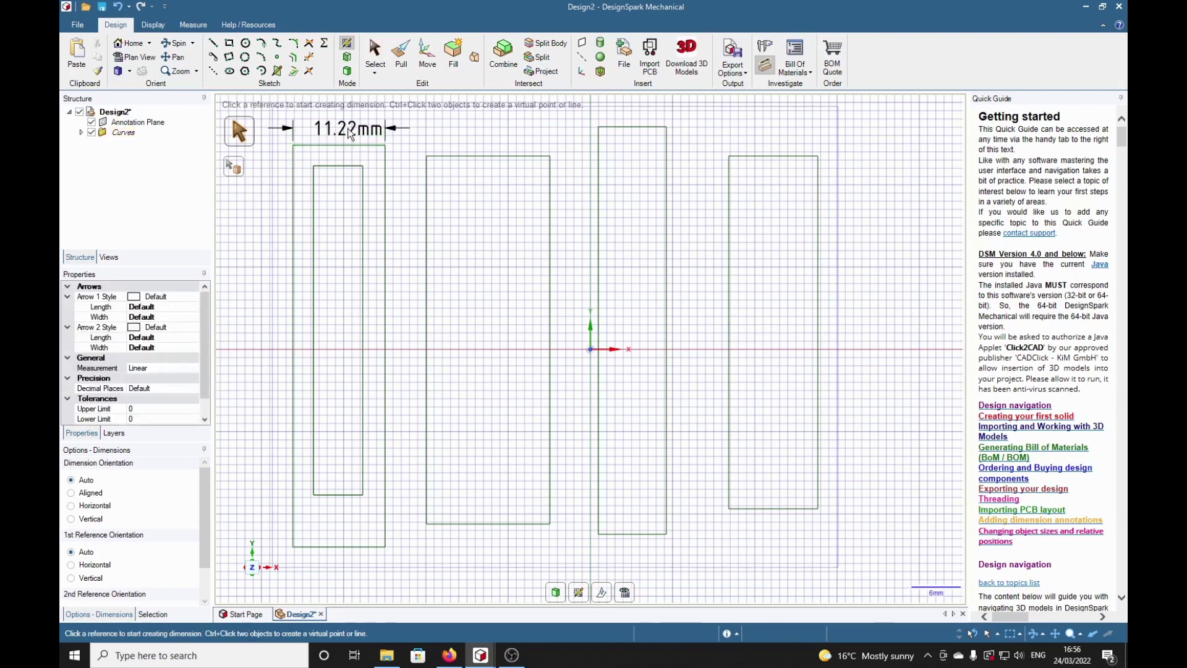
# - Add the 2.5 mm side and top offset dimensions between inner and outer rectangles
pyautogui.click(312, 183)
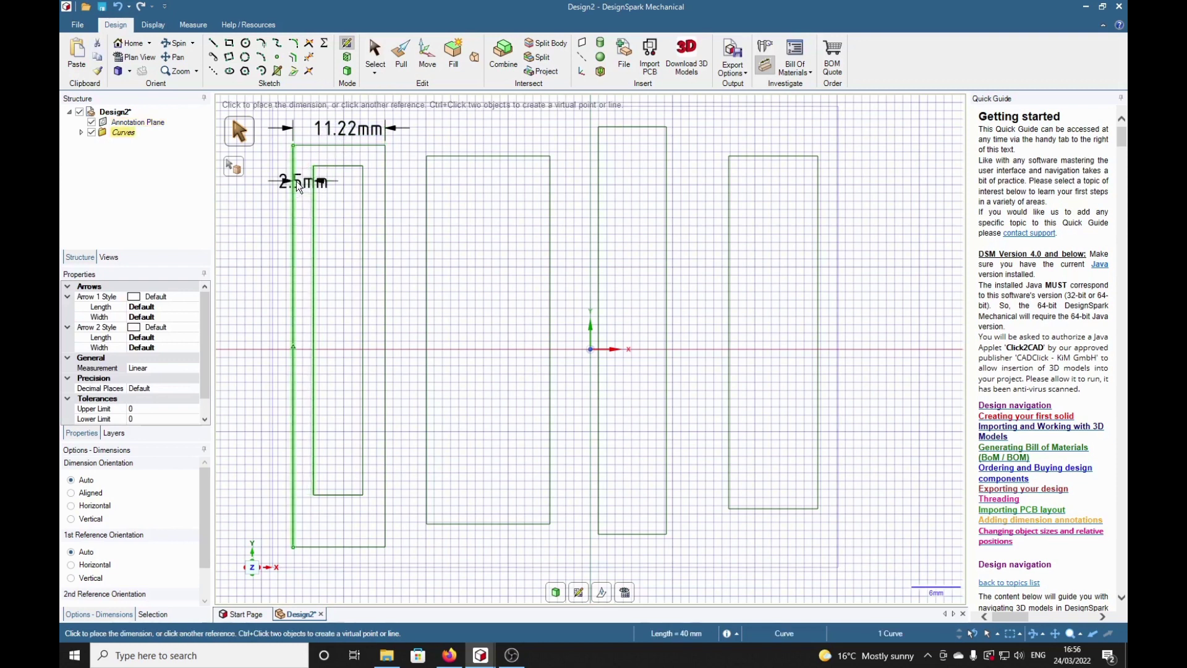
pyautogui.click(294, 180)
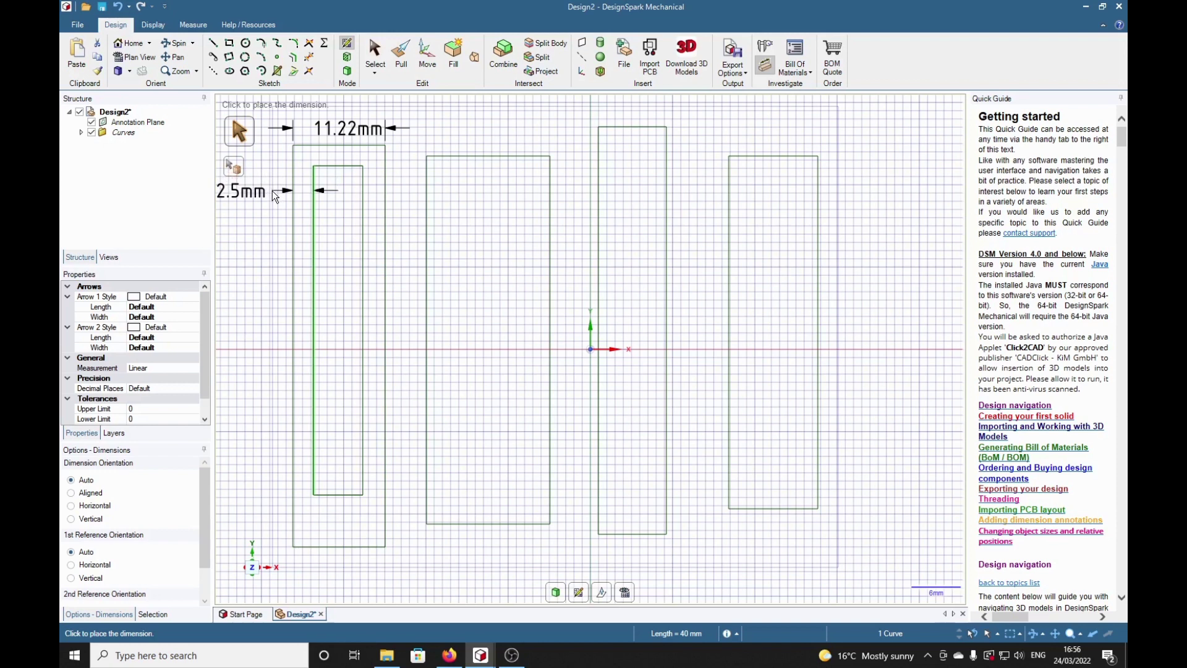
pyautogui.click(276, 197)
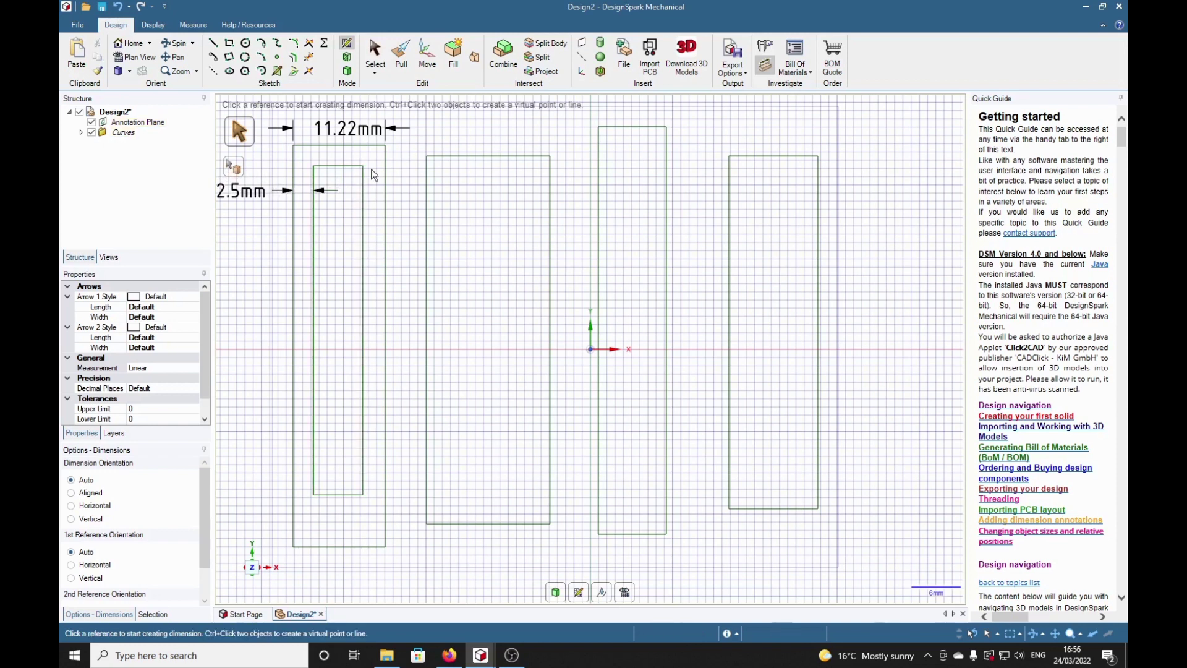
pyautogui.click(357, 147)
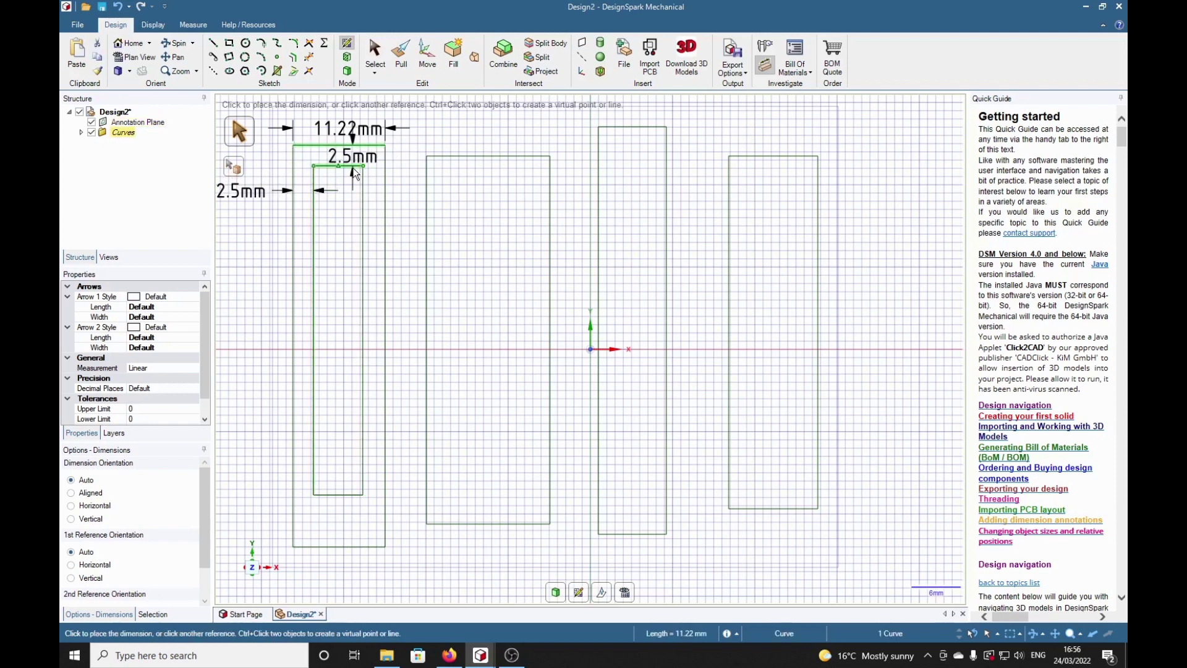
pyautogui.click(352, 167)
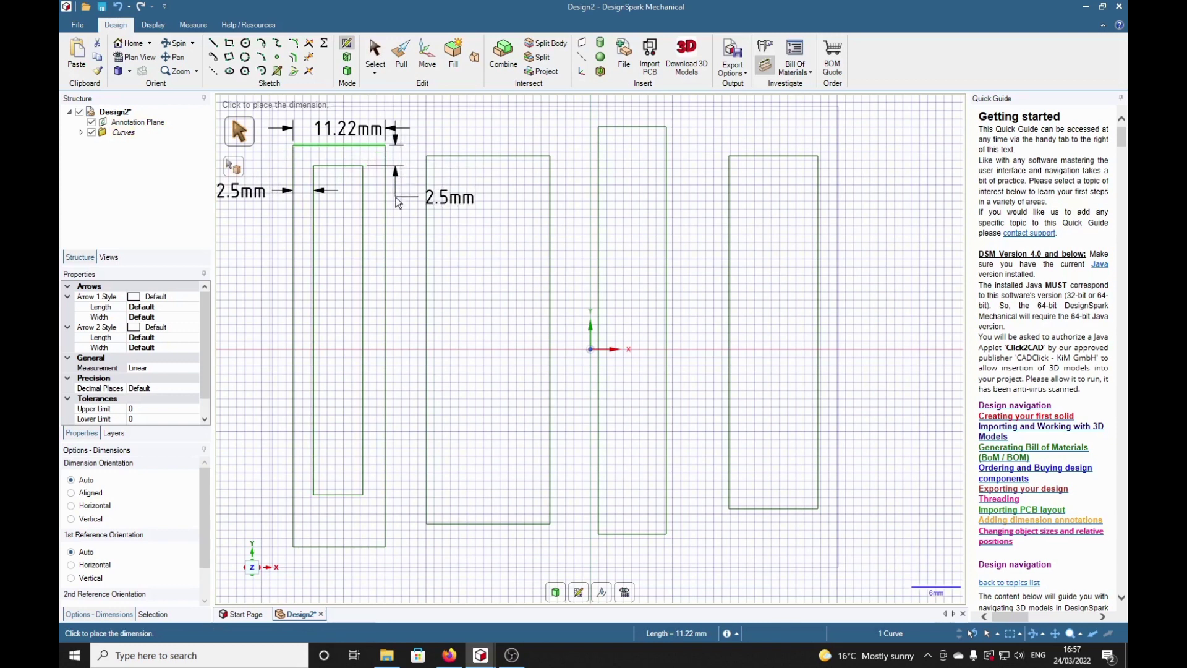
pyautogui.click(400, 119)
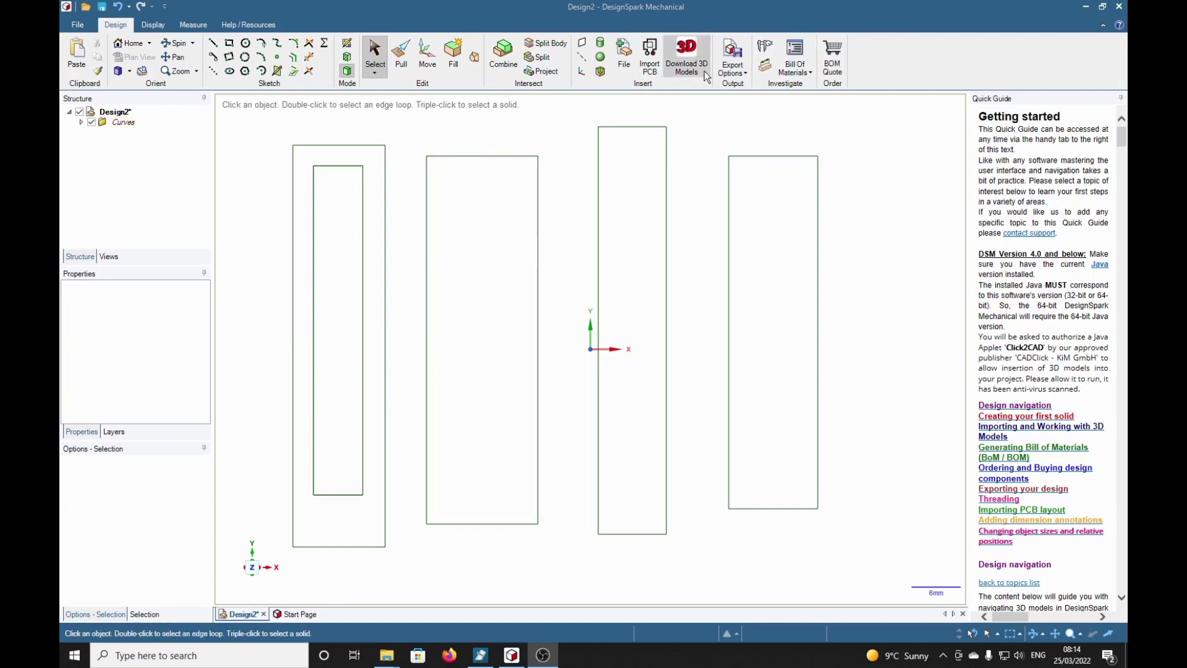
# - Add 13.54 mm width and 44.72 mm height dimensions to the second rectangle
pyautogui.click(765, 65)
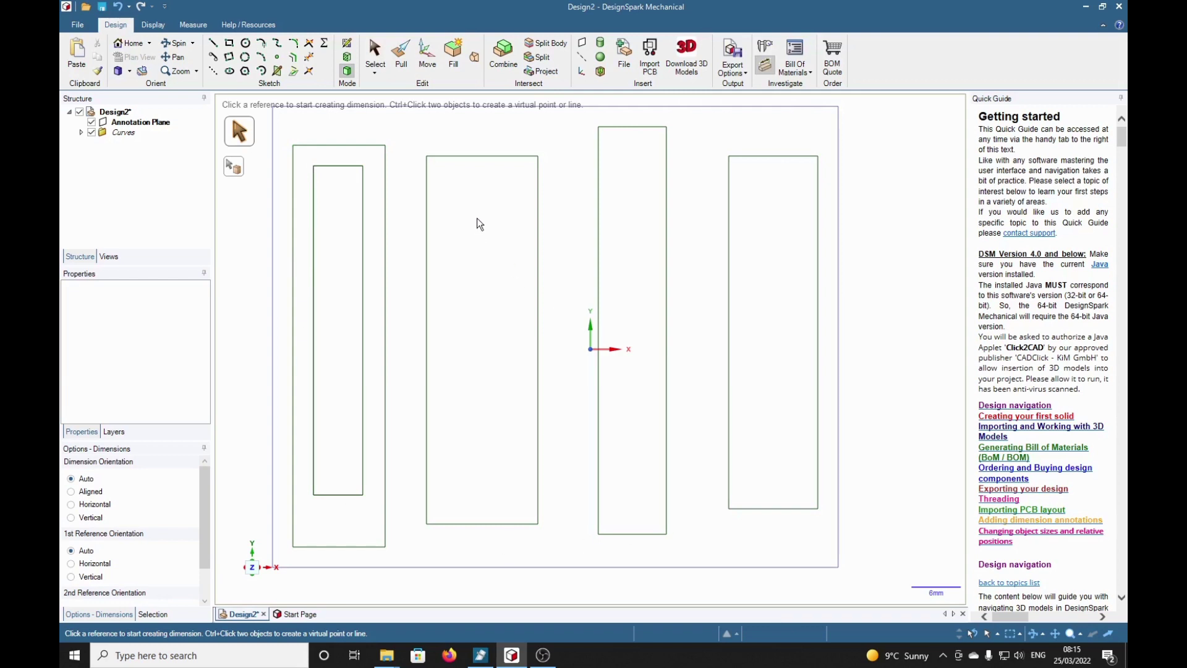
pyautogui.click(494, 156)
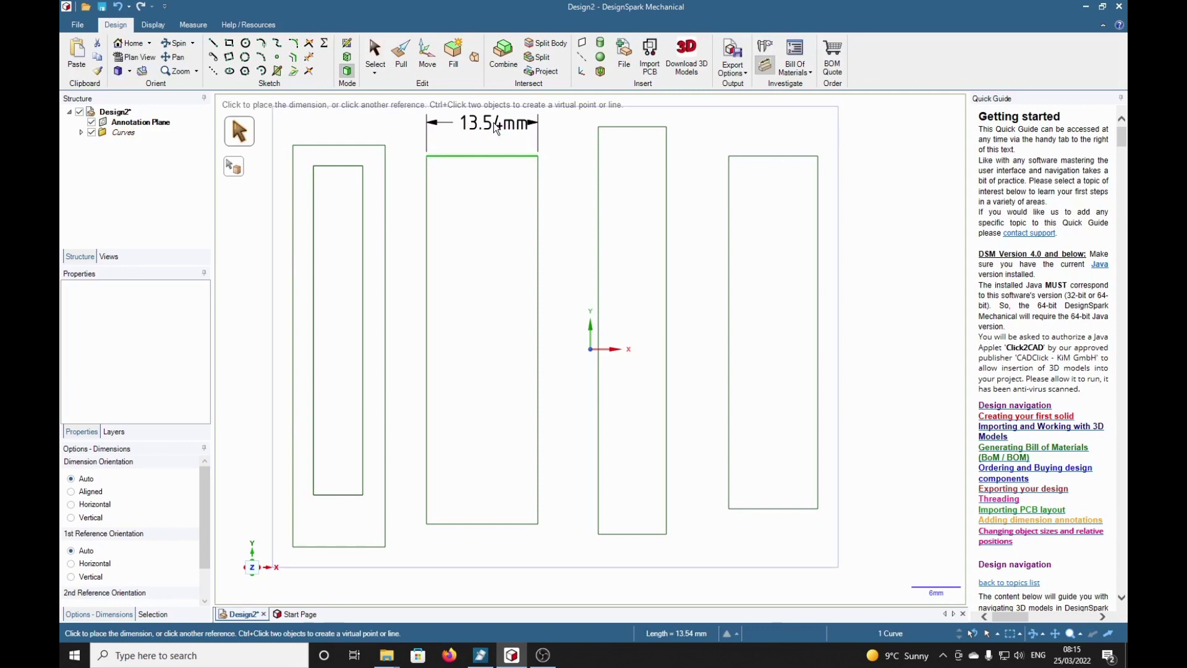
pyautogui.click(494, 120)
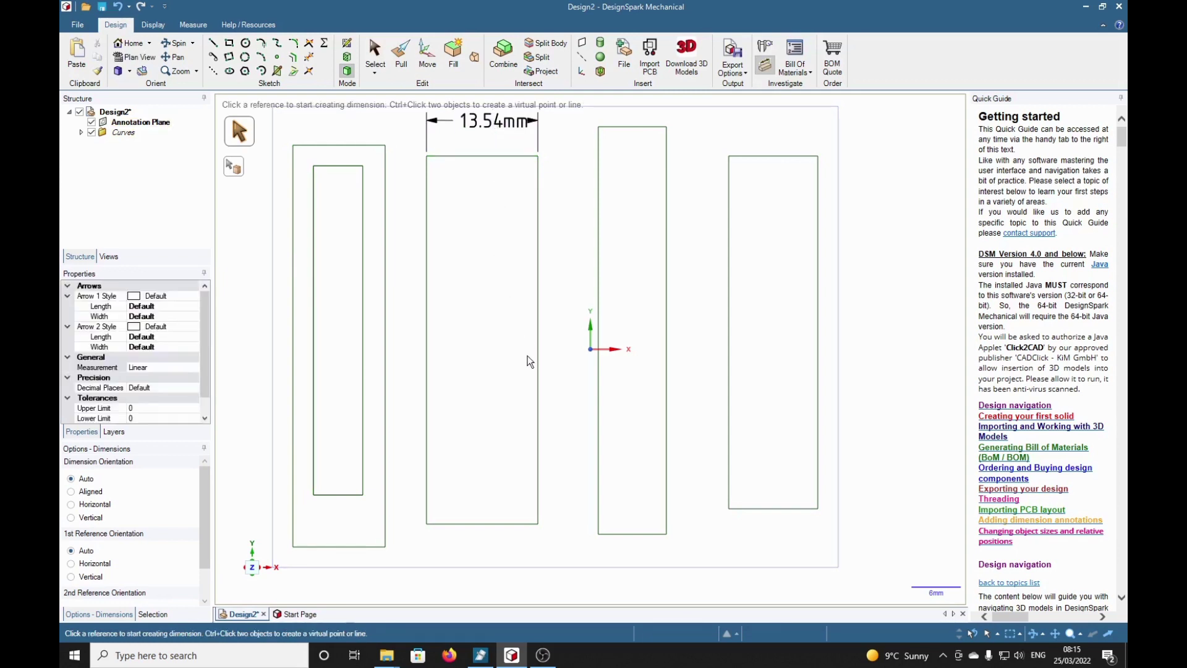
pyautogui.click(538, 302)
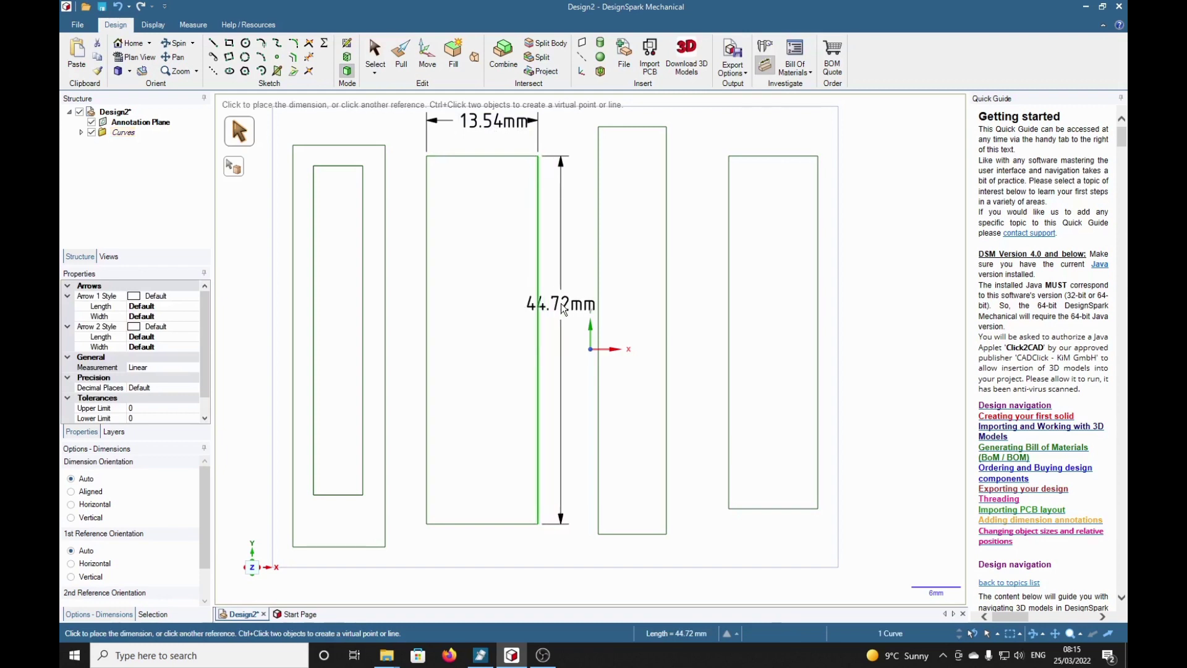
pyautogui.click(561, 303)
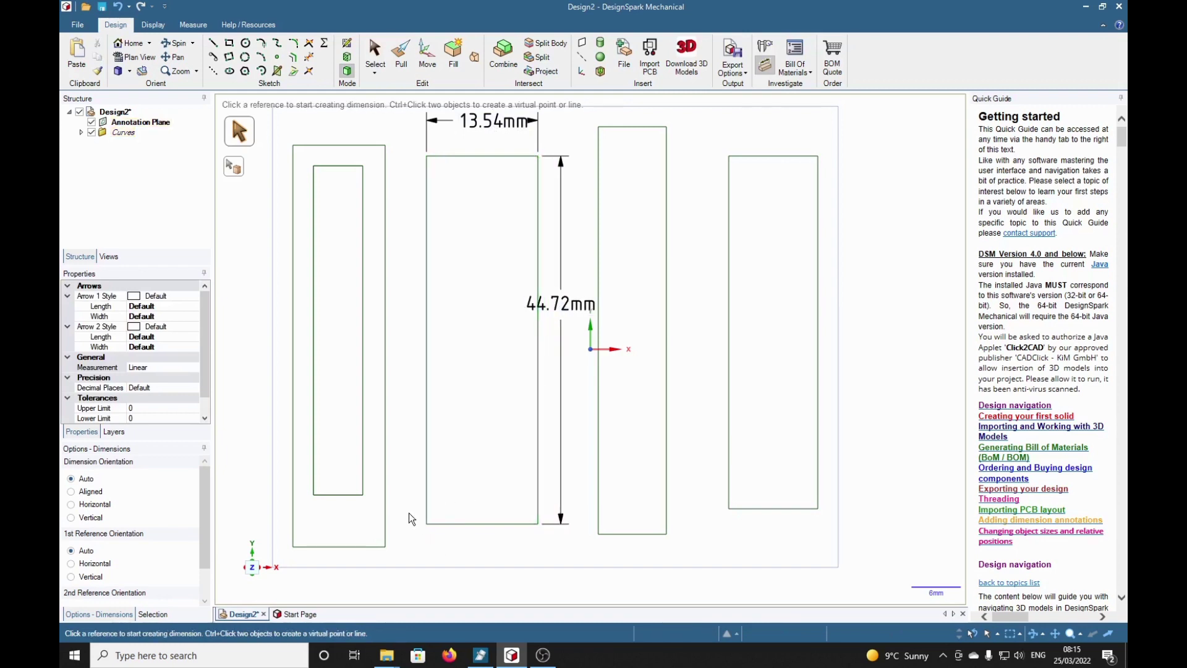
# - Anchor an inner rectangle inset 13.54/3 sideways and 4.51 mm down from the second rectangle's corner
pyautogui.click(229, 44)
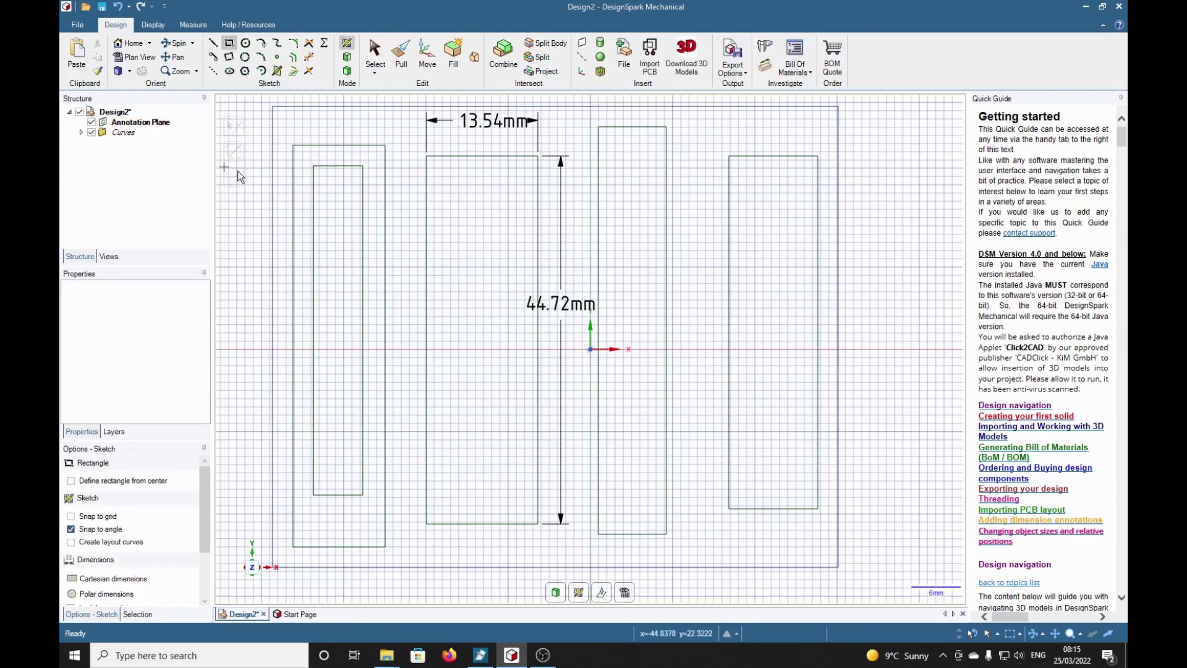
pyautogui.click(428, 156)
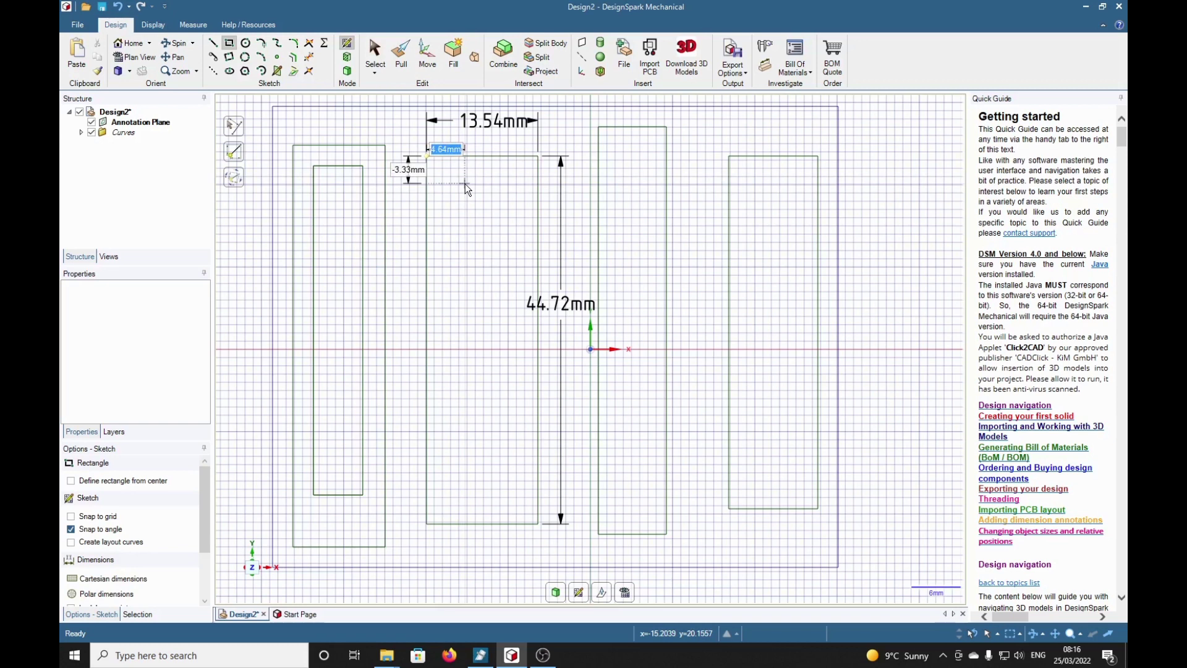
pyautogui.write('13.54/3')
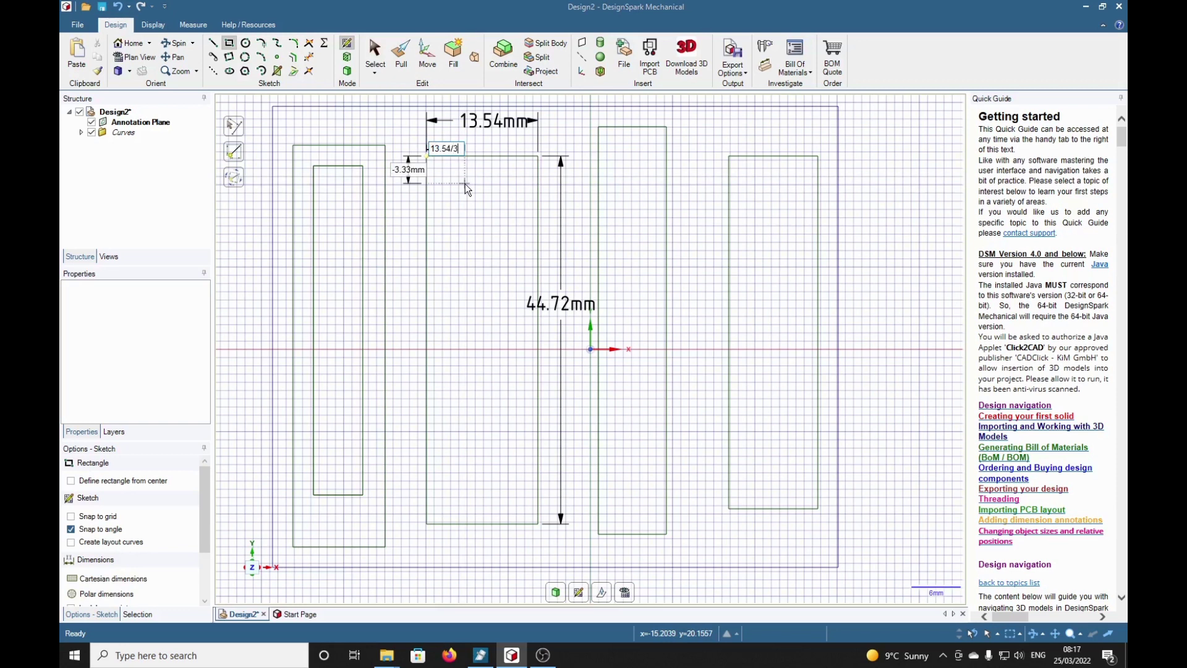
pyautogui.press('Tab')
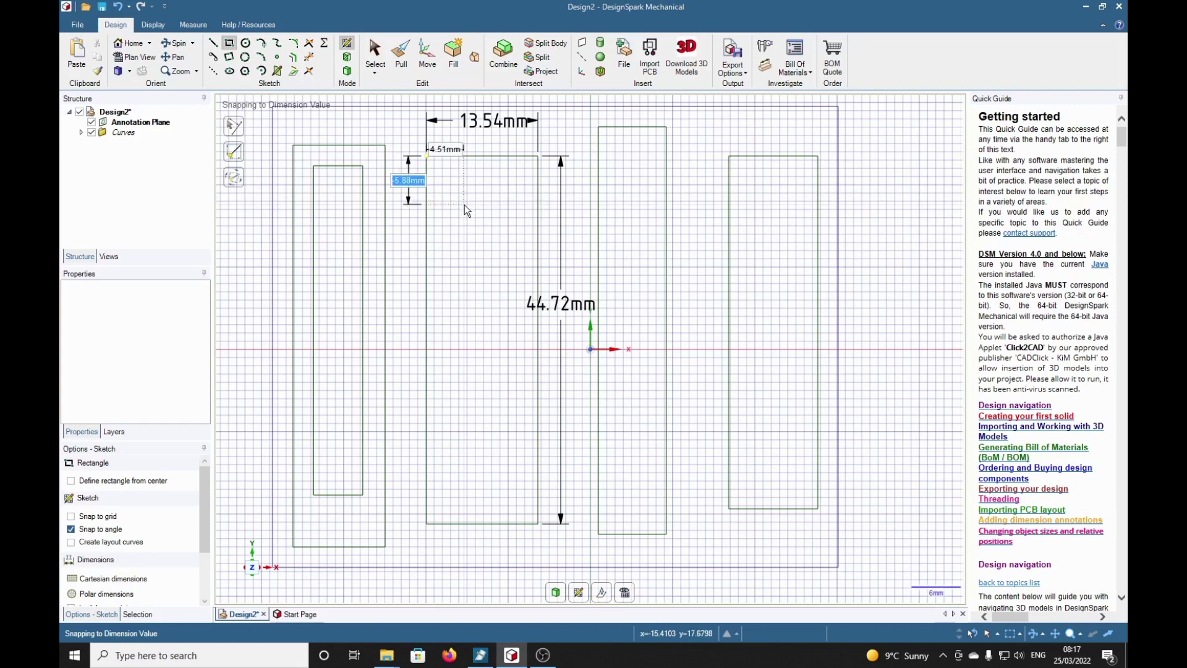
pyautogui.write('-4')
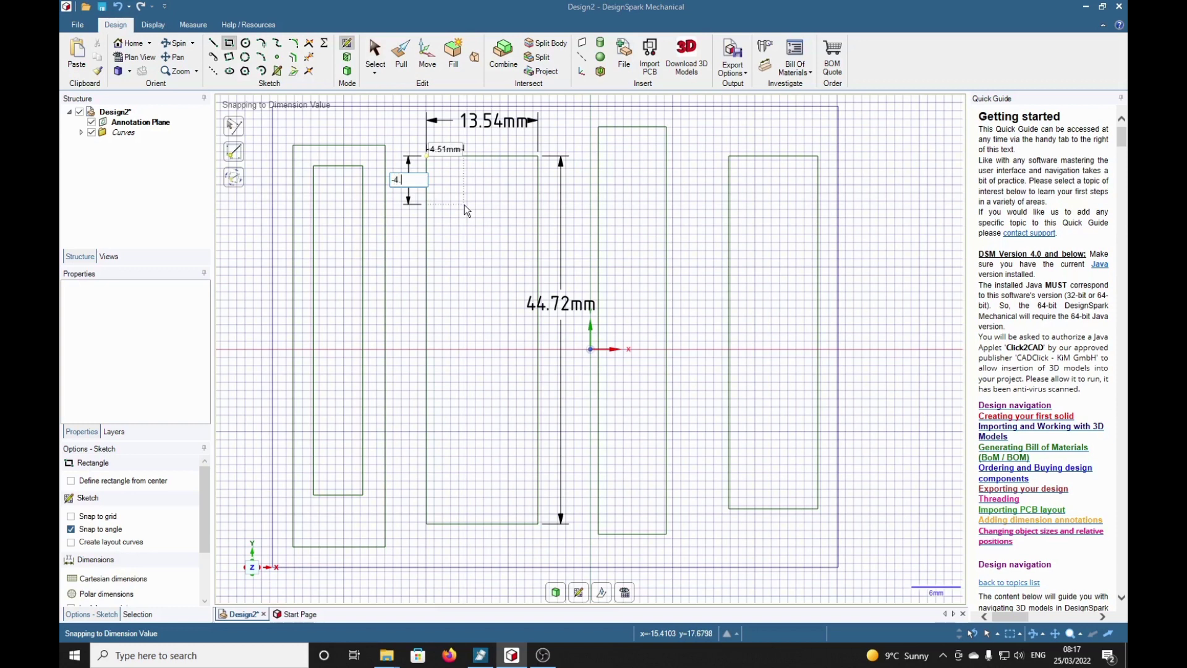
pyautogui.write('.51')
pyautogui.press('Escape')
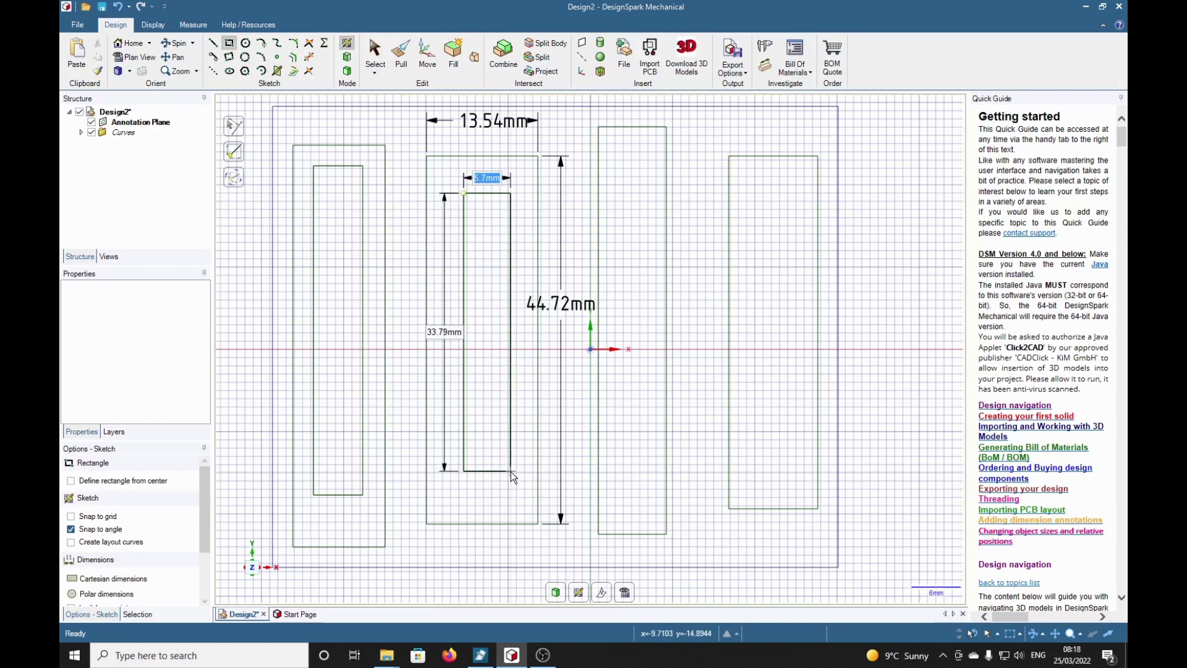
# - Size the inner rectangle 4.51 mm wide and 44.72-2*4.51 (about 35.7) mm tall
pyautogui.write('4')
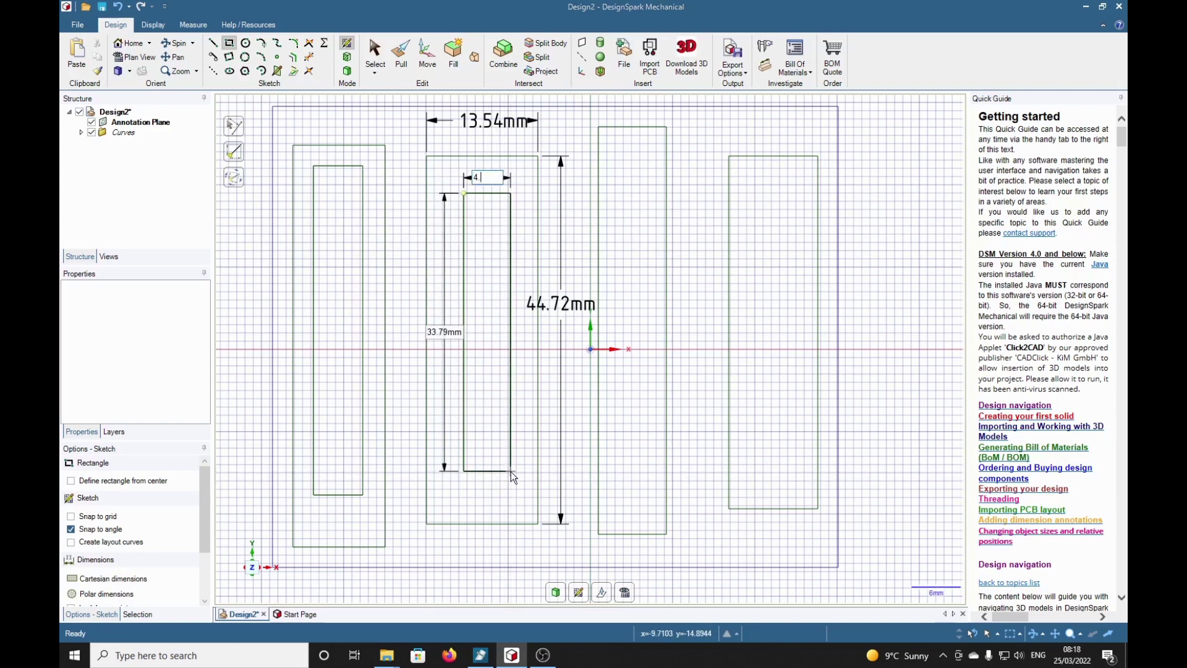
pyautogui.write('.51')
pyautogui.press('Tab')
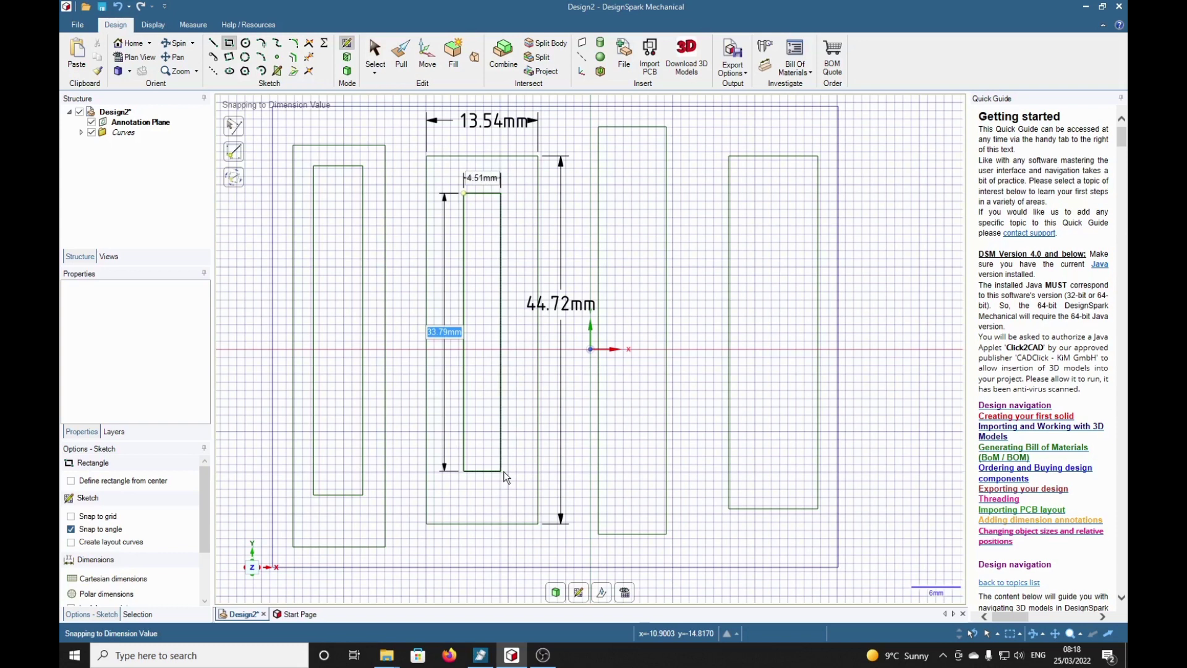
pyautogui.write('44')
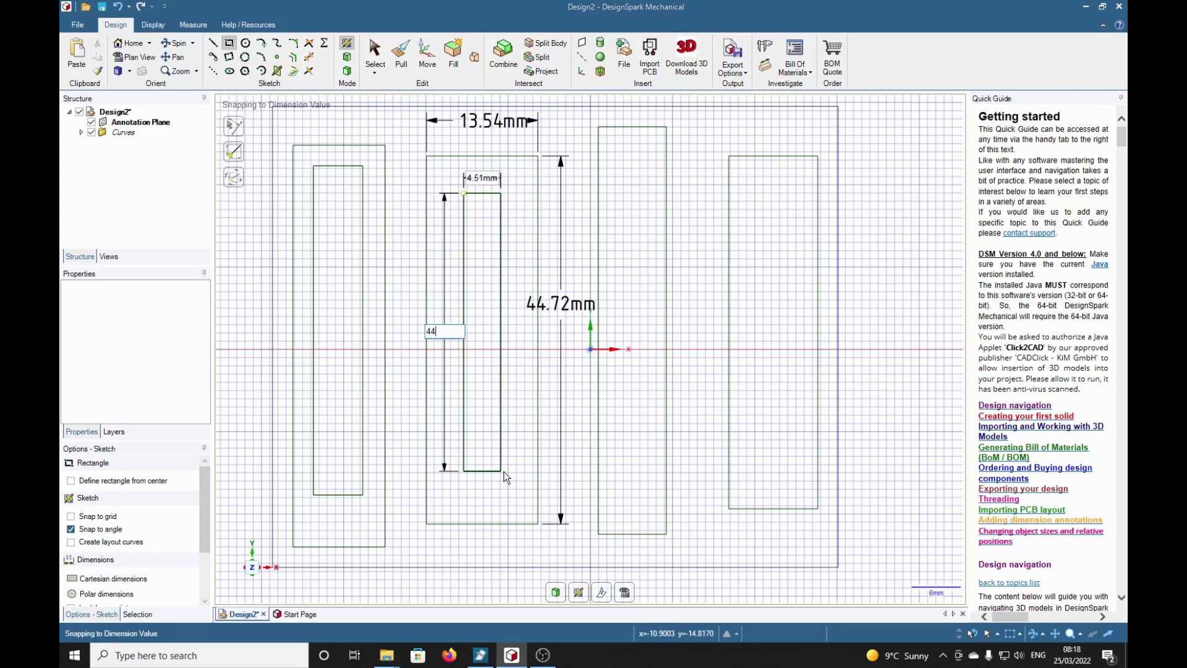
pyautogui.write('.72')
pyautogui.write('-2*4 ')
pyautogui.write('51')
pyautogui.press('Return')
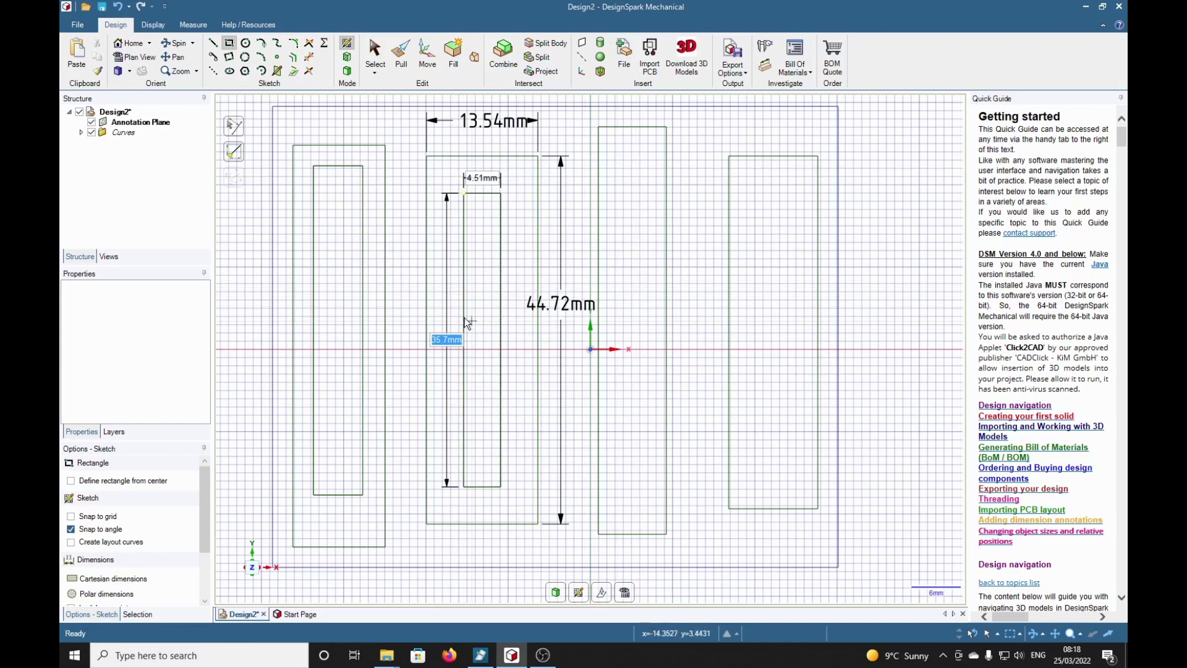
# - Dimension the second inner rectangle's 4.51 mm left and bottom insets from its outer rectangle
pyautogui.click(765, 65)
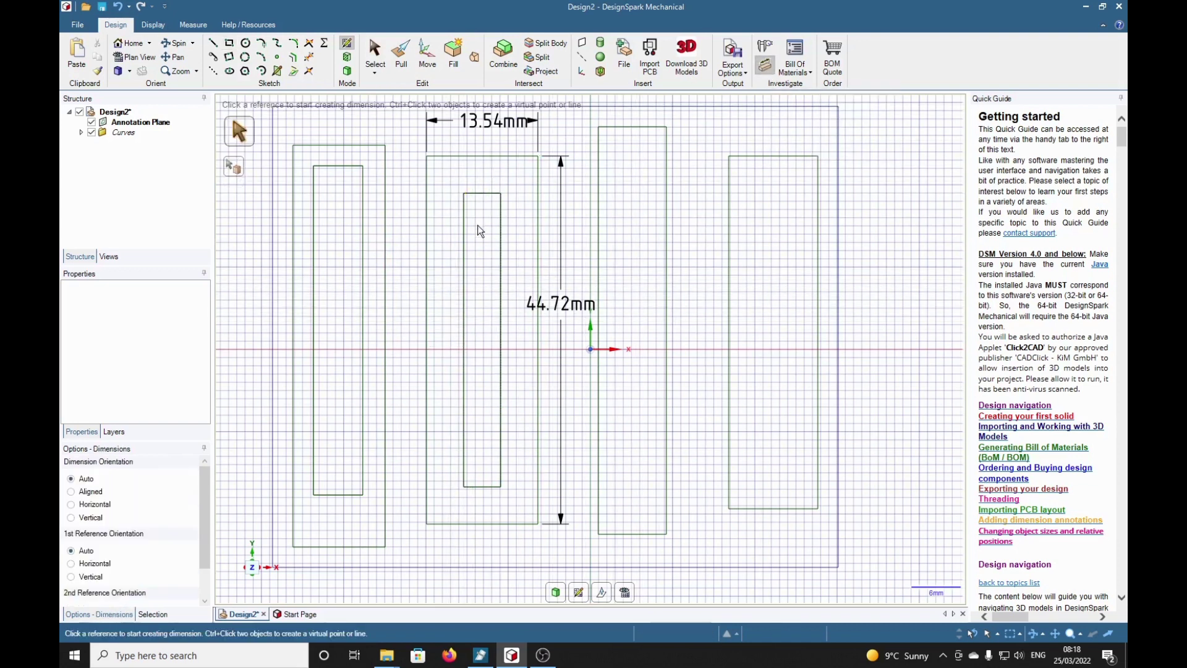
pyautogui.click(465, 237)
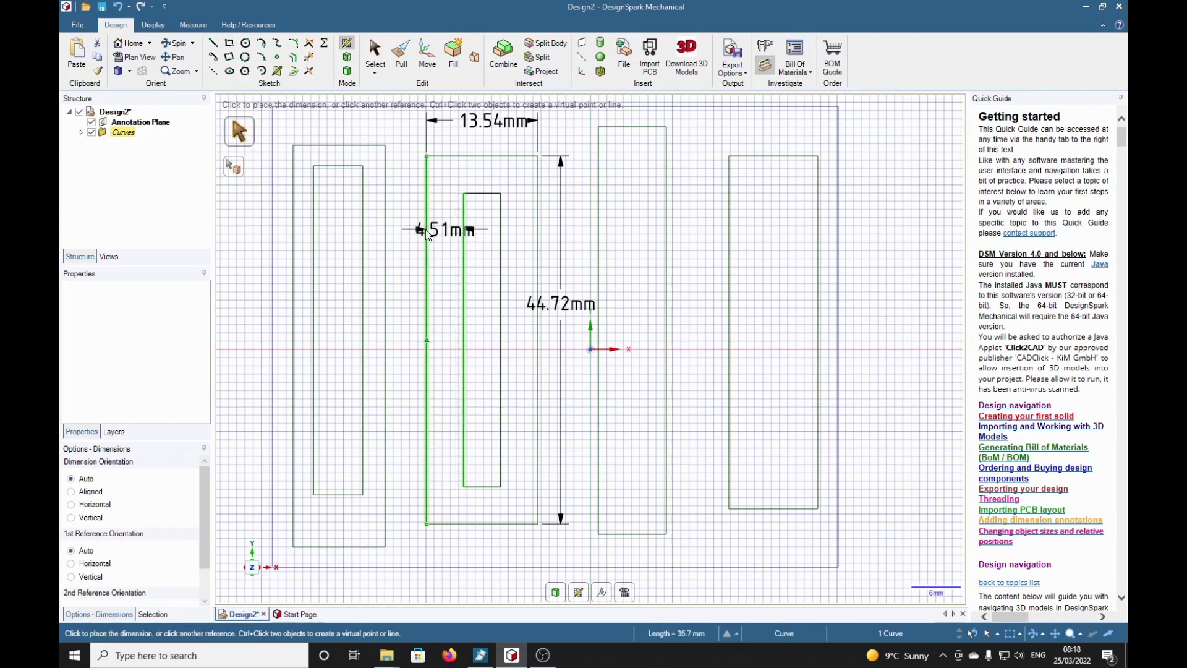
pyautogui.click(427, 225)
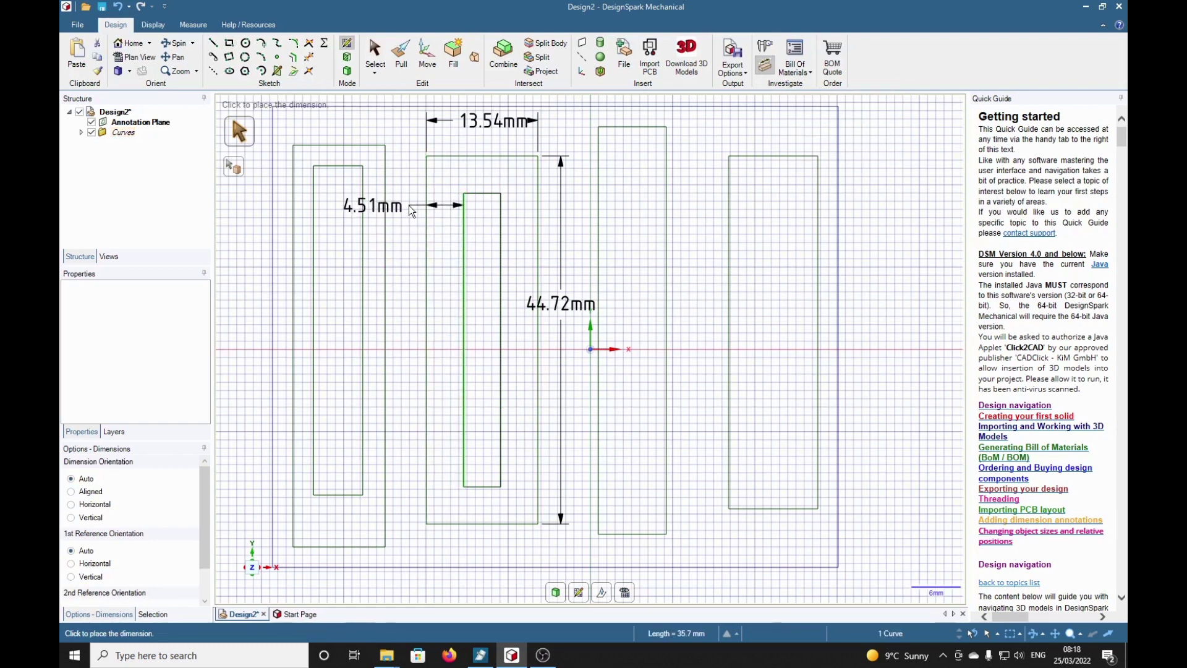
pyautogui.click(411, 211)
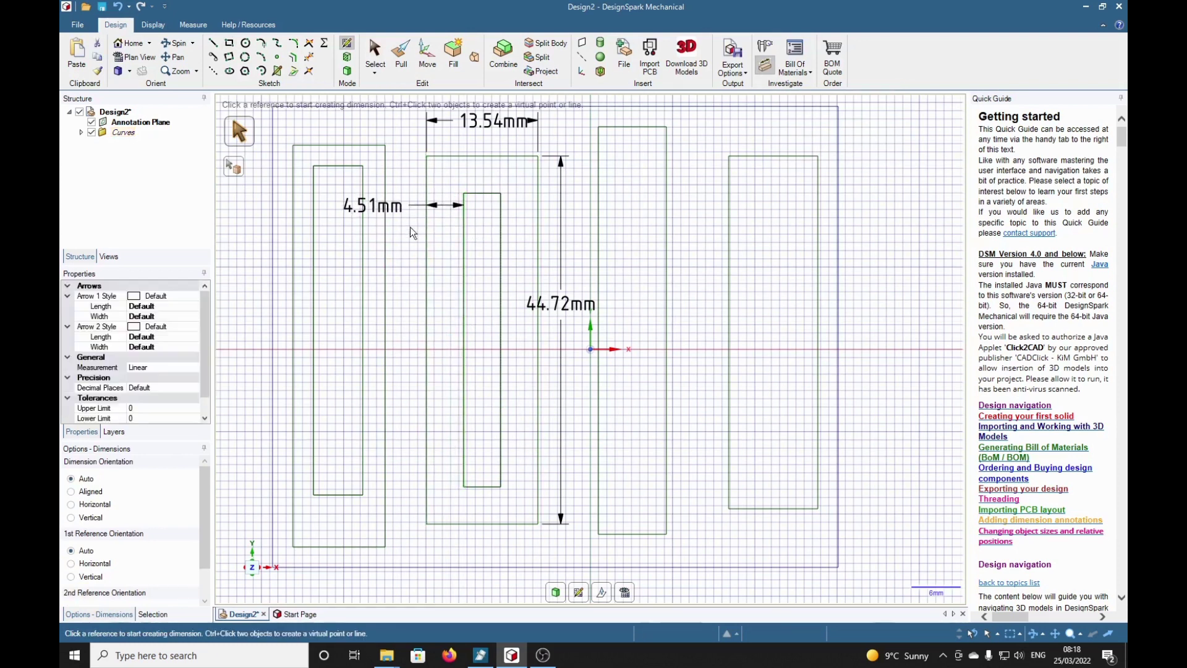
pyautogui.click(488, 487)
pyautogui.click(486, 525)
pyautogui.click(539, 550)
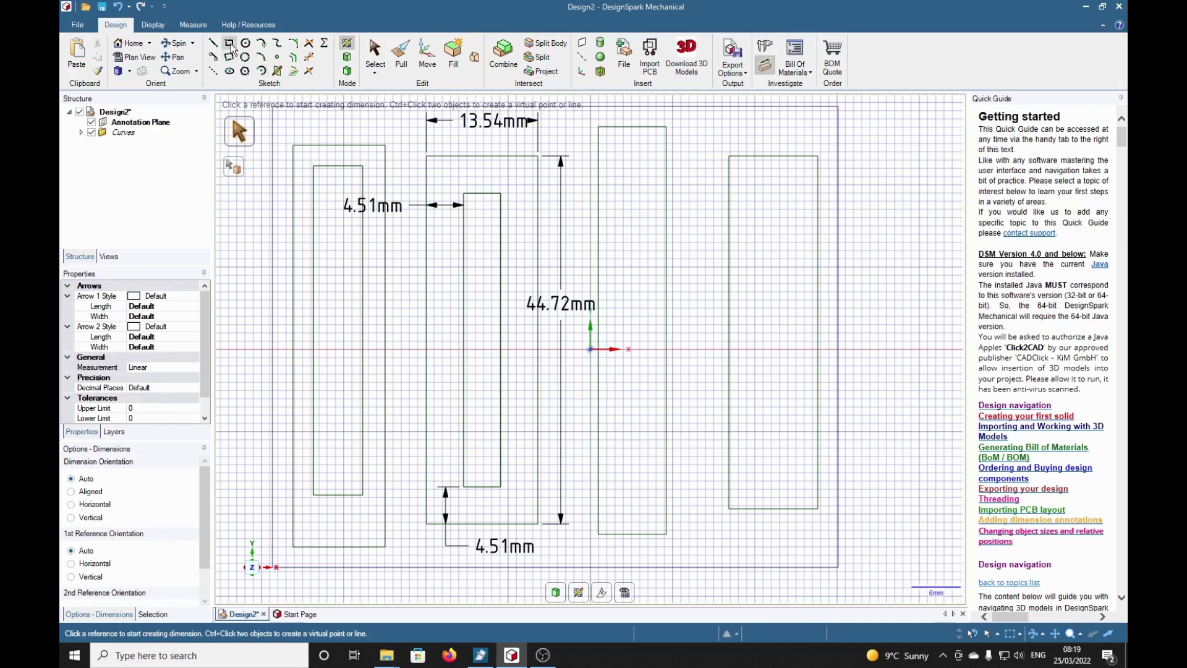
# - Offset the third rectangle inward by about 2.17 mm to form its inner rectangle
pyautogui.click(295, 58)
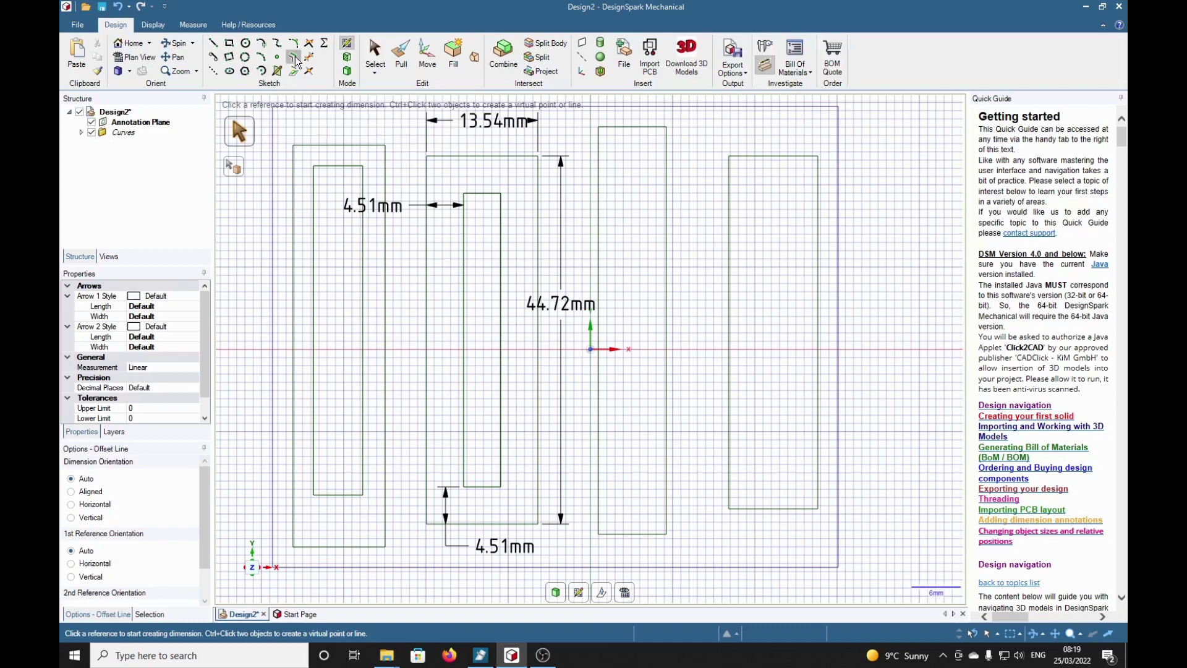
pyautogui.click(599, 211)
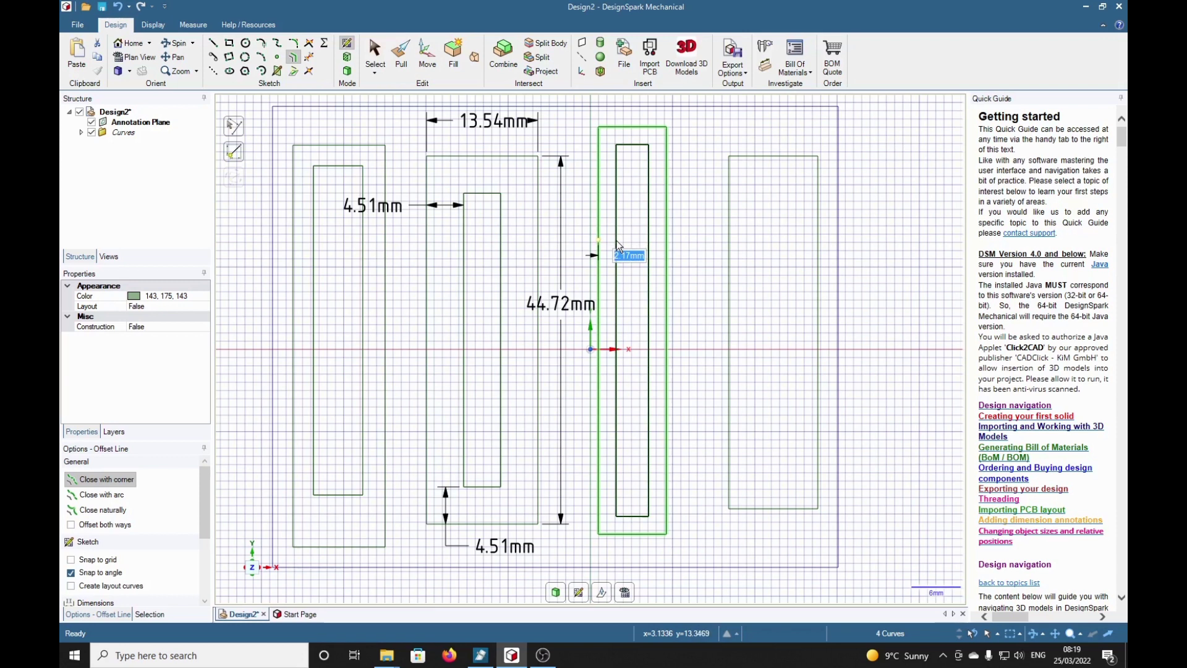
pyautogui.click(616, 245)
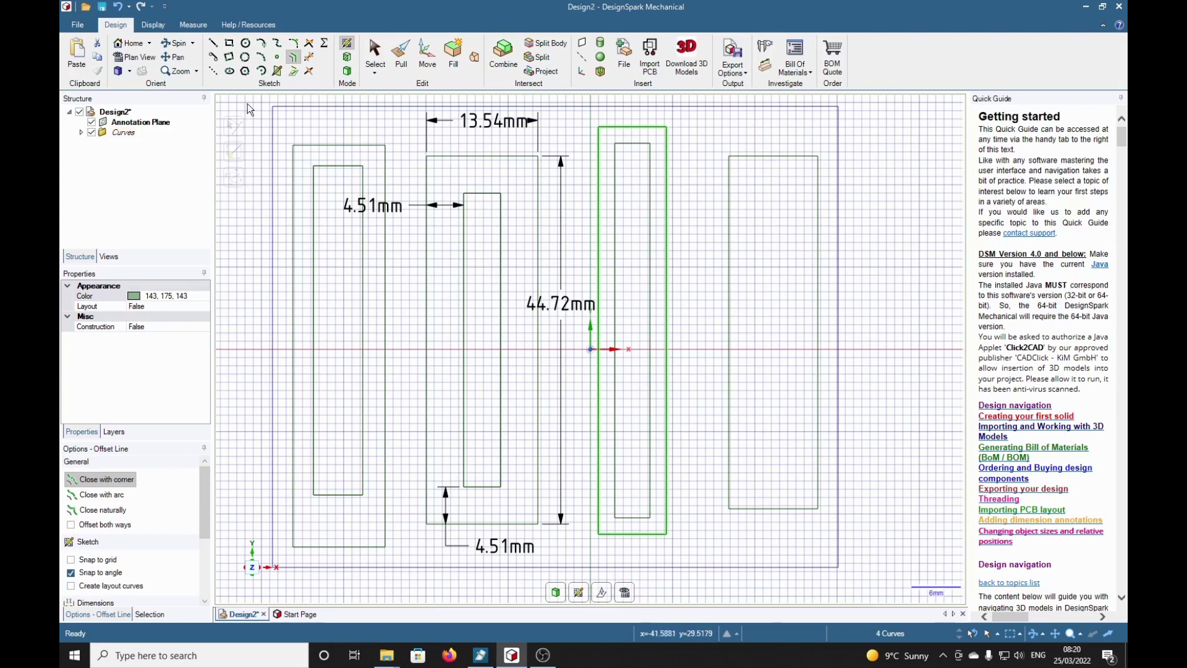
pyautogui.click(229, 43)
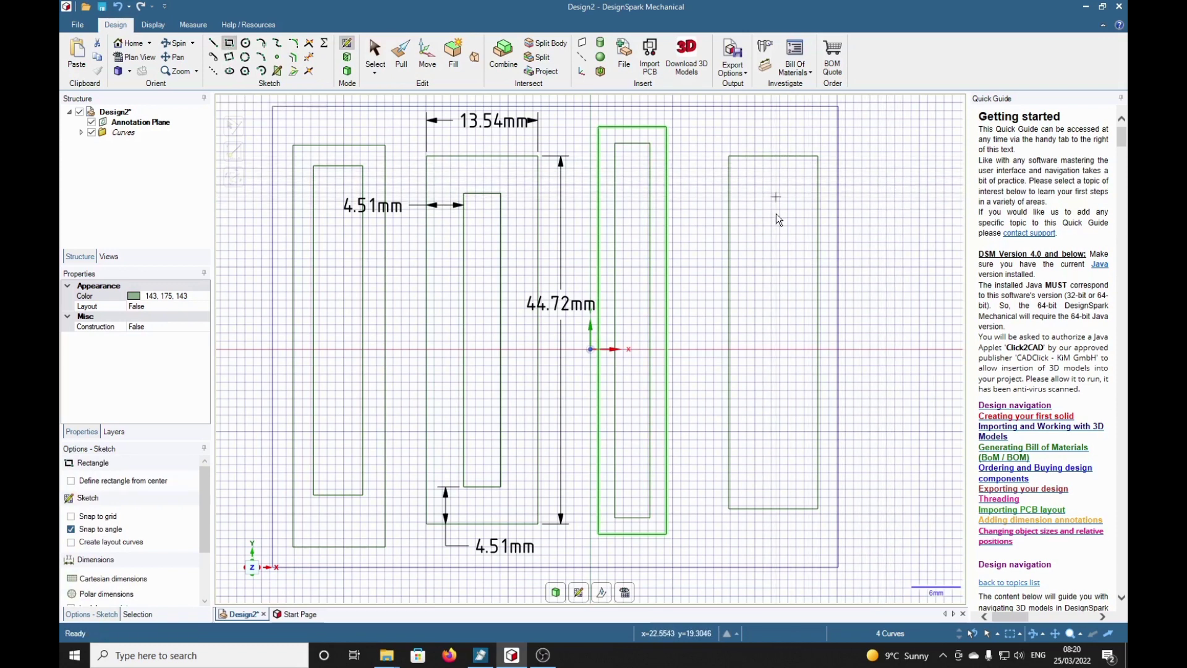
# - Draw a 6 mm by 35 mm rectangle to the right of the fourth rectangle
pyautogui.click(870, 191)
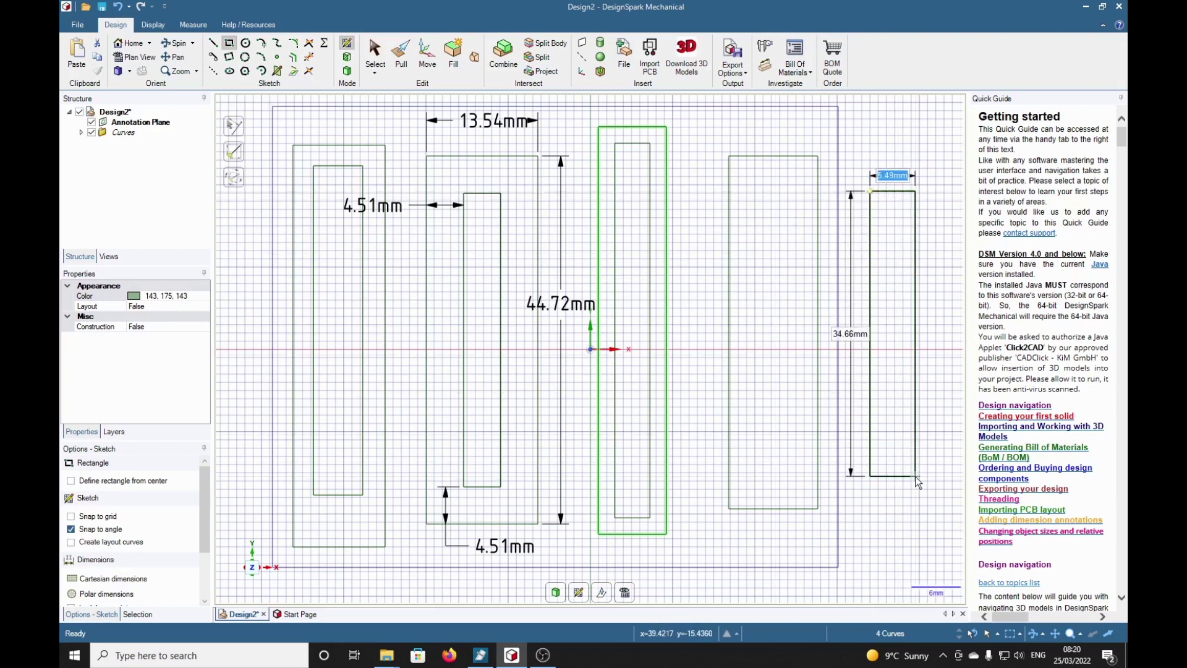
pyautogui.write('6')
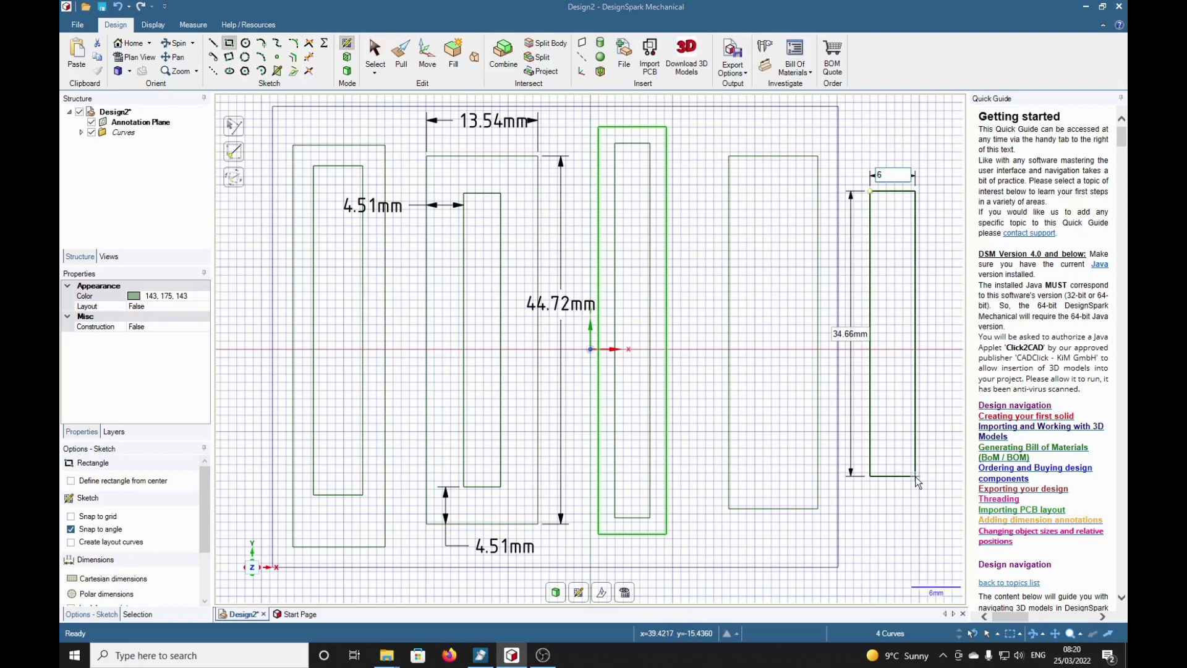
pyautogui.press('Tab')
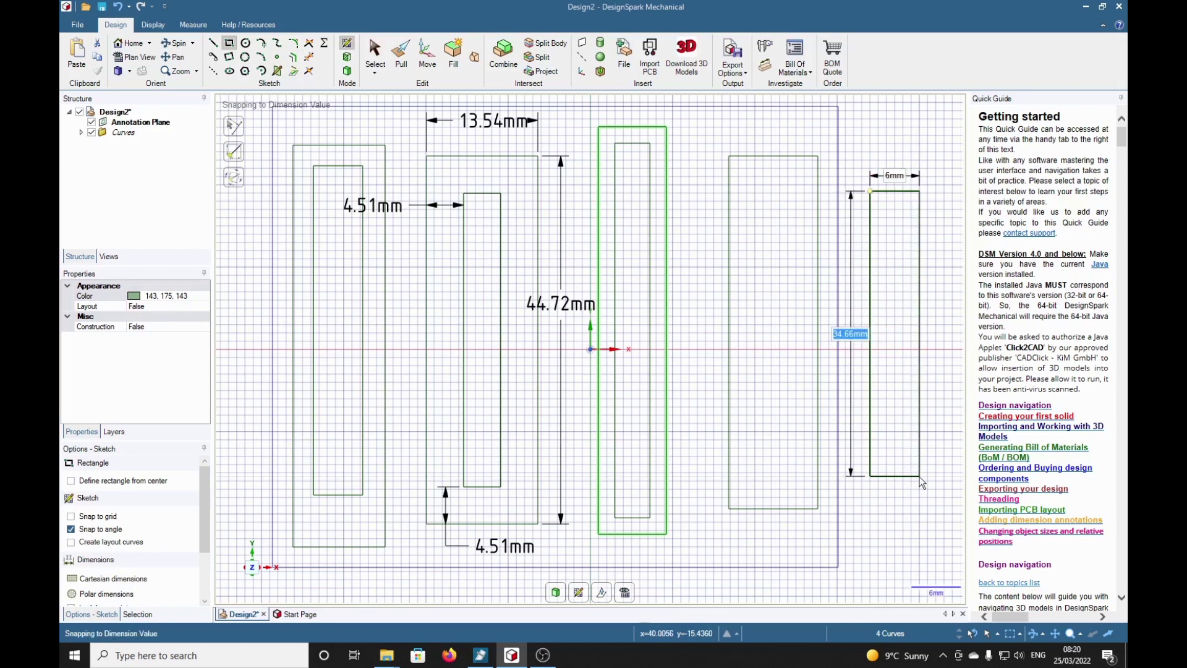
pyautogui.write('35')
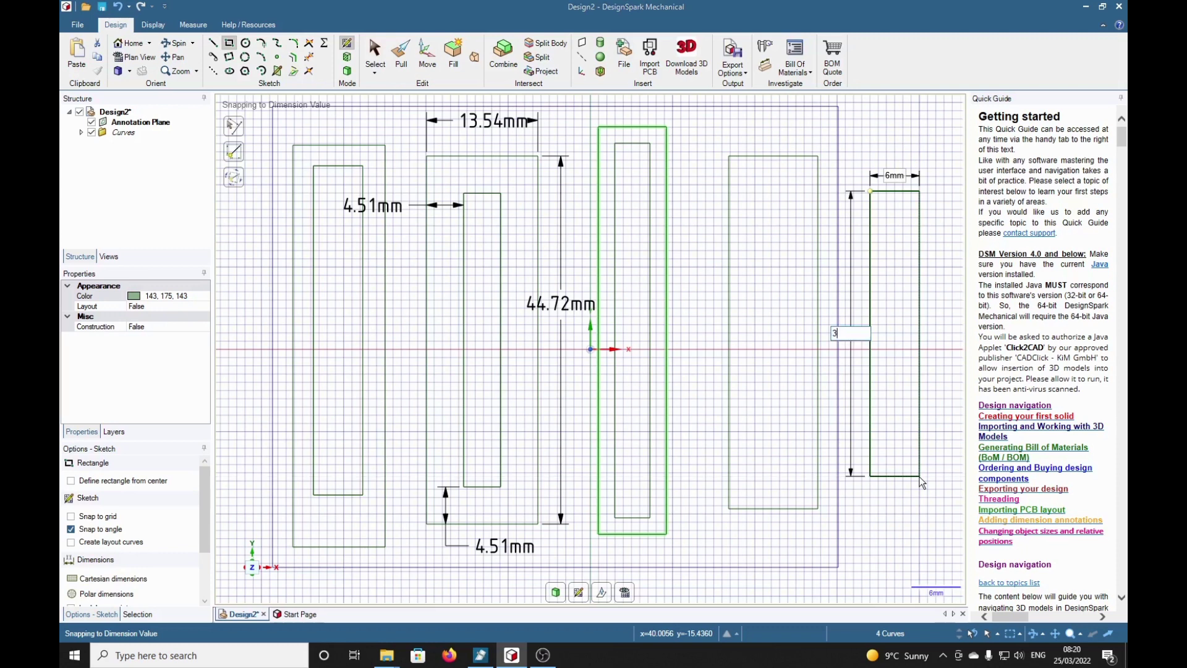
pyautogui.press('Return')
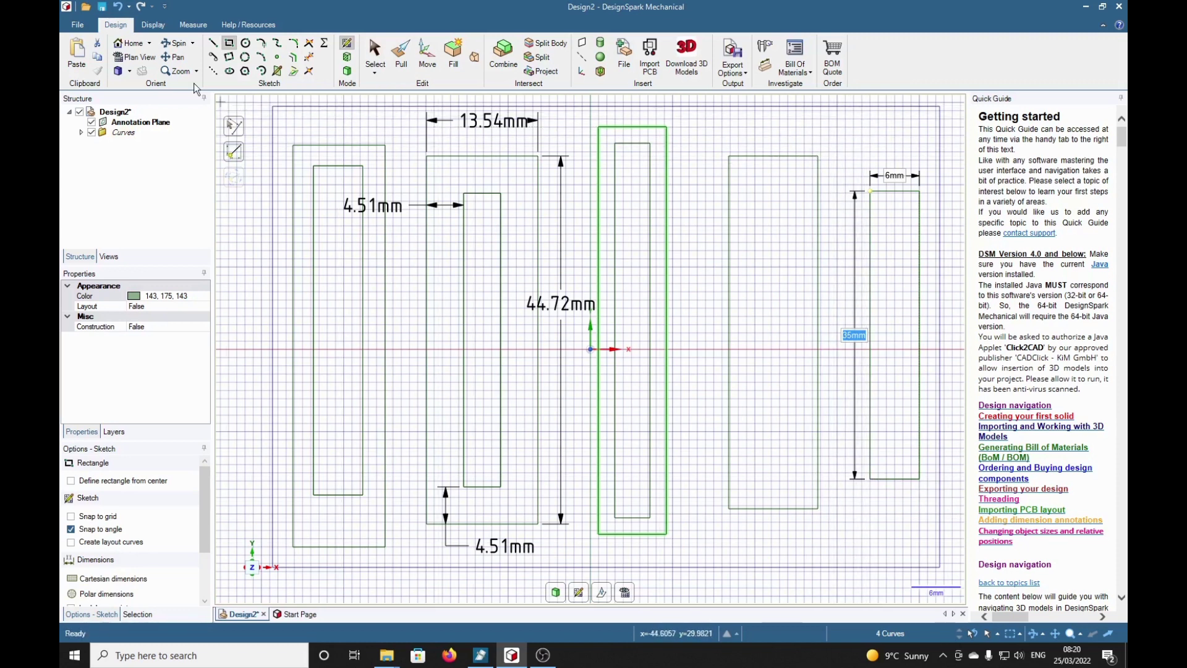
pyautogui.click(213, 70)
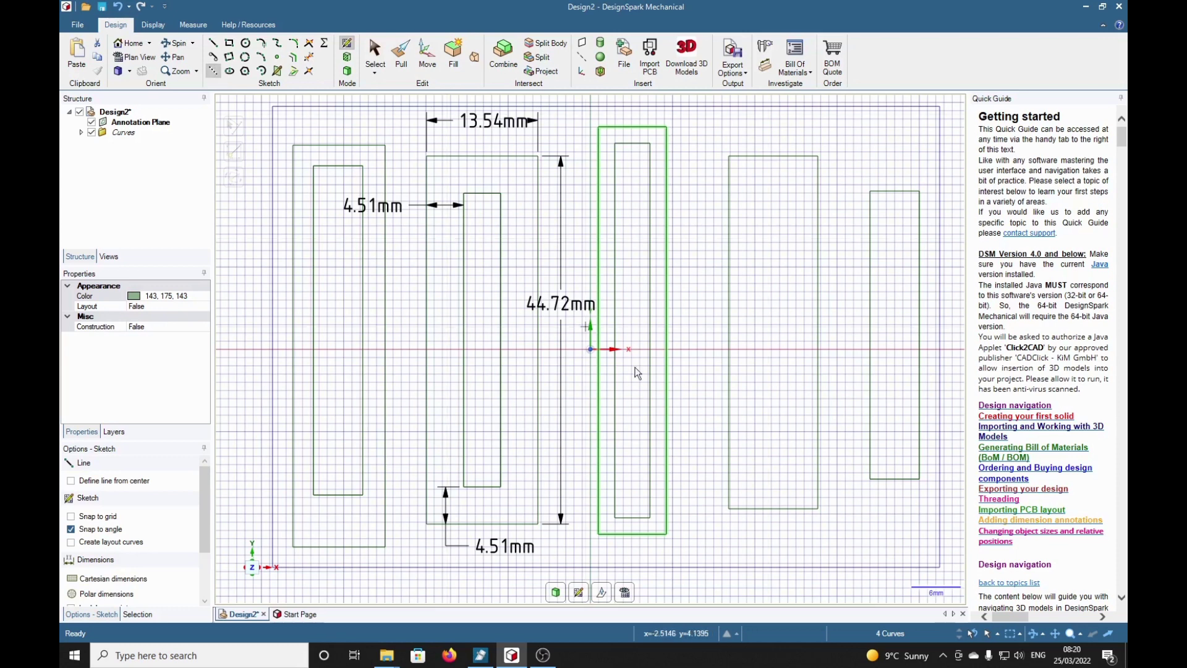
# - Draw a horizontal line from the left edge midpoint to the right edge of the fourth rectangle
pyautogui.click(729, 332)
pyautogui.click(816, 333)
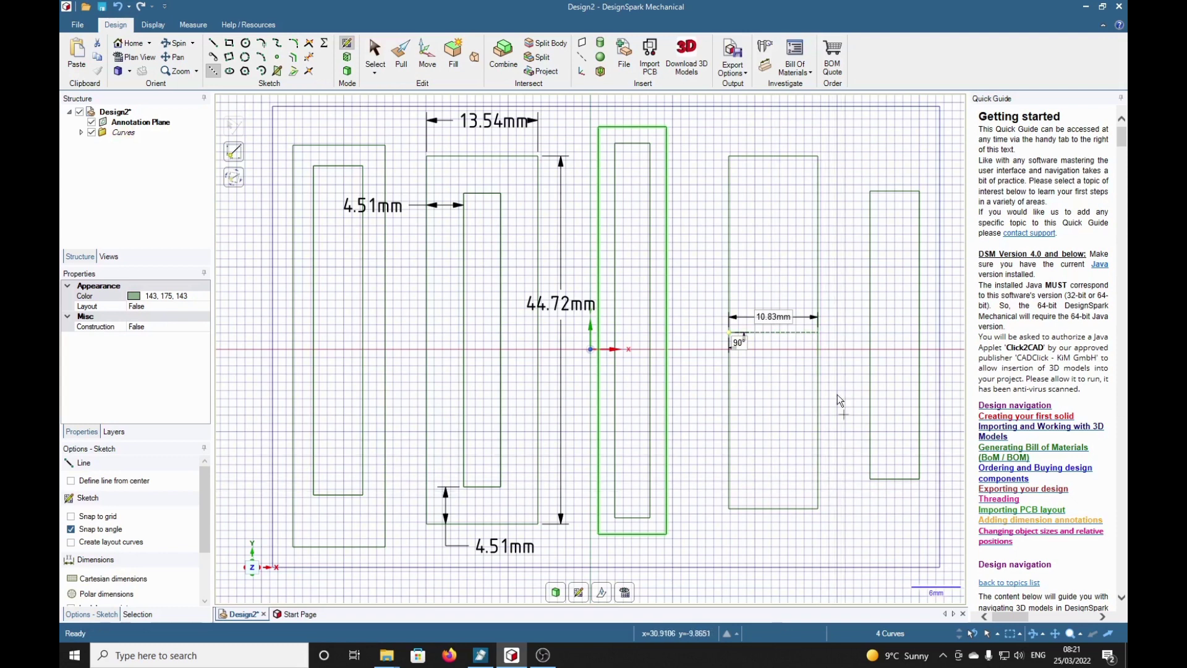
pyautogui.click(376, 56)
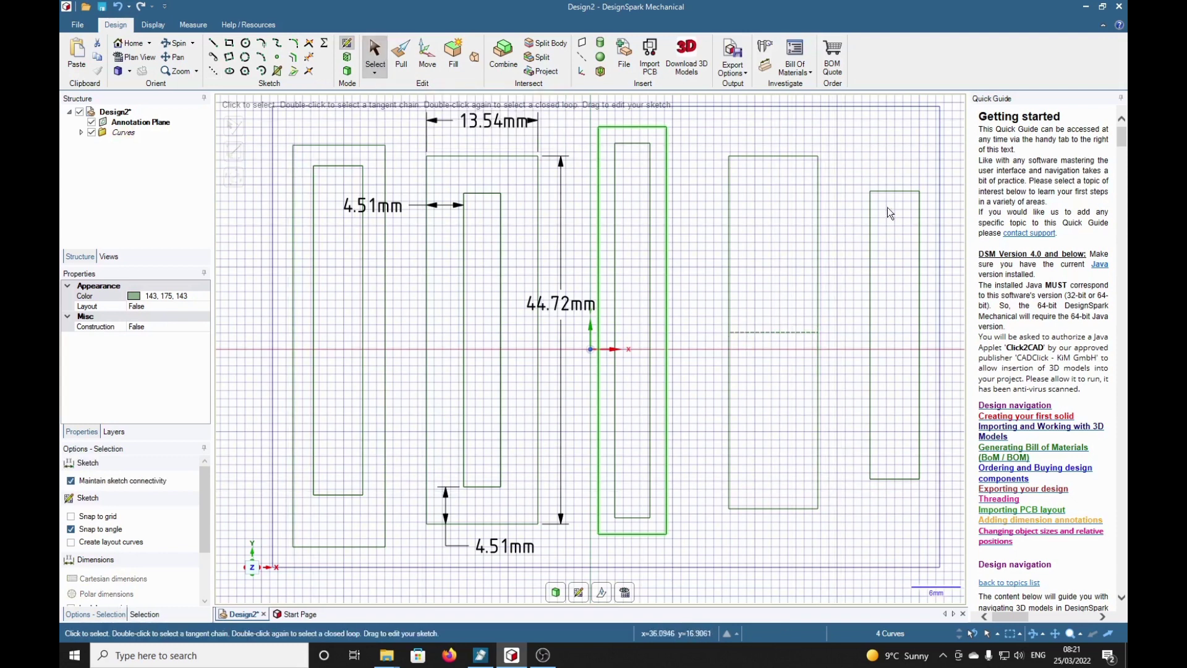
# - Move the 6mm by 35mm rectangle Up To the line's midpoint horizontally, then vertically
pyautogui.moveTo(854, 177); pyautogui.dragTo(930, 503)
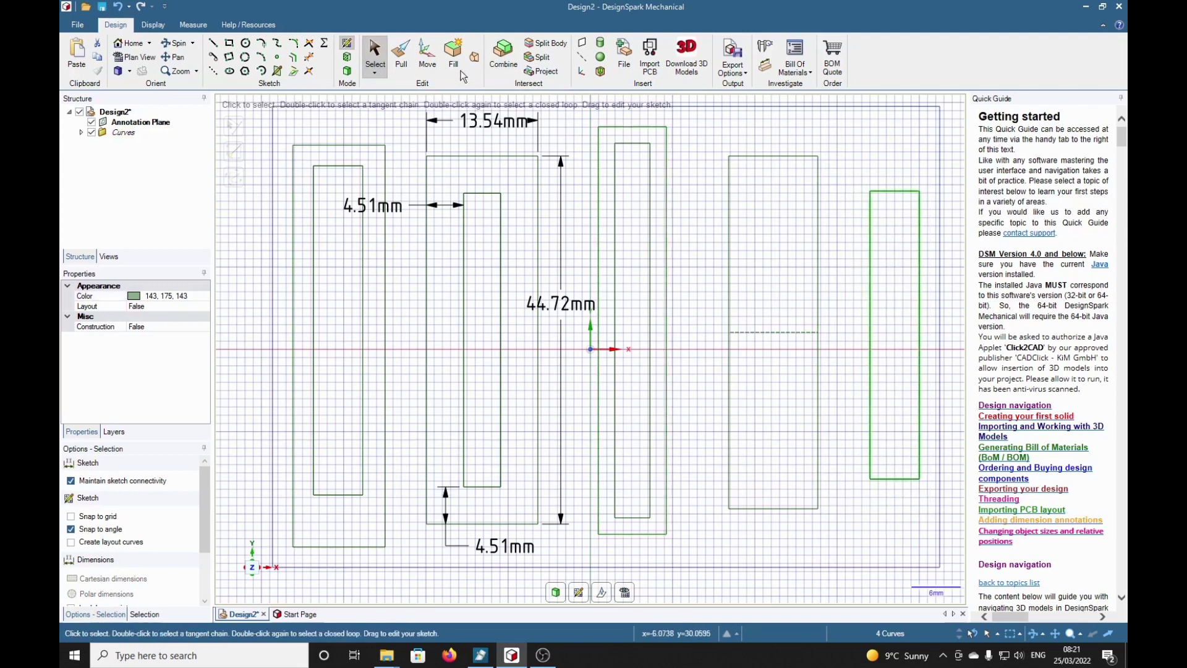
pyautogui.click(427, 58)
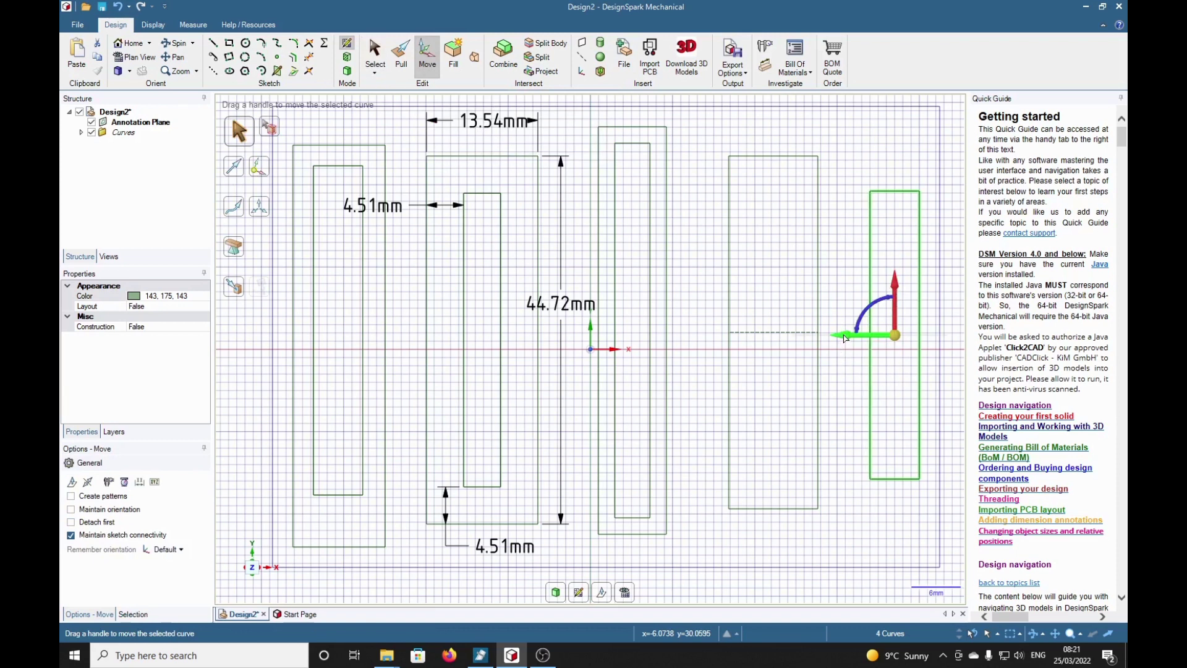
pyautogui.click(845, 337)
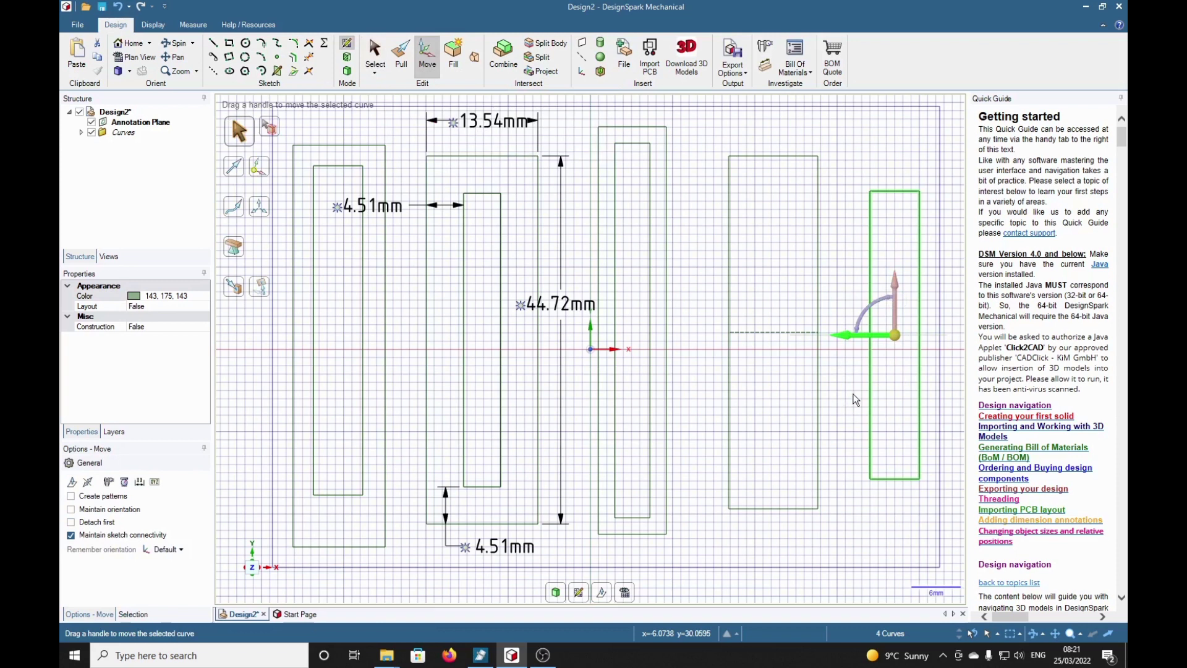
pyautogui.click(235, 291)
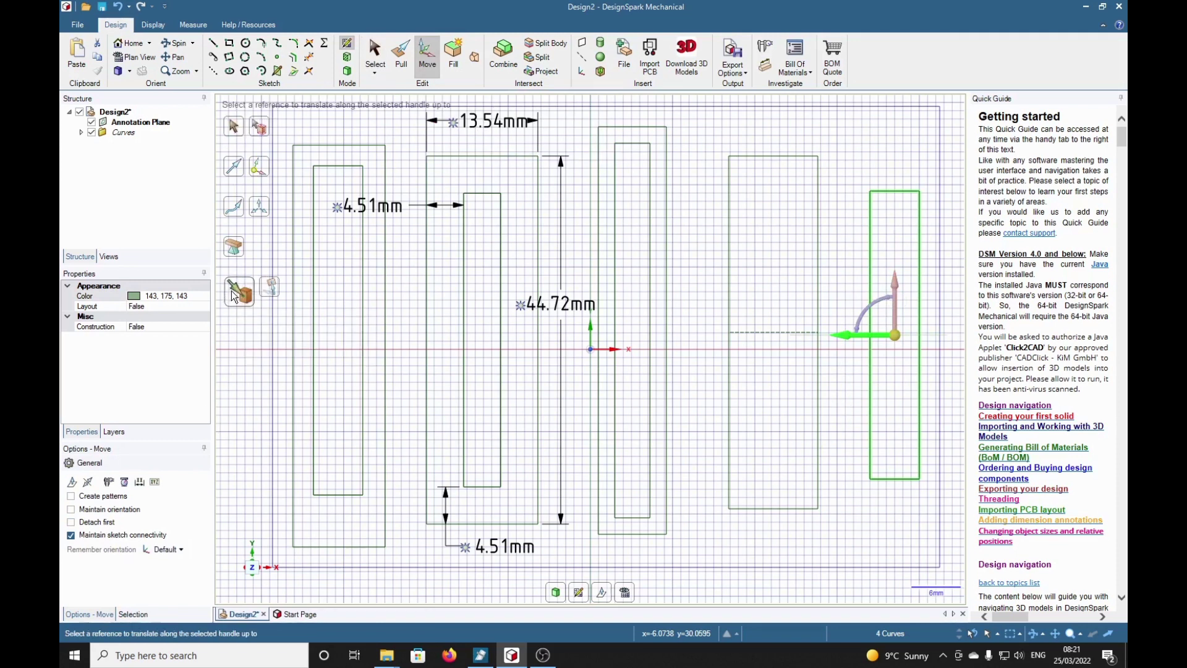
pyautogui.click(775, 335)
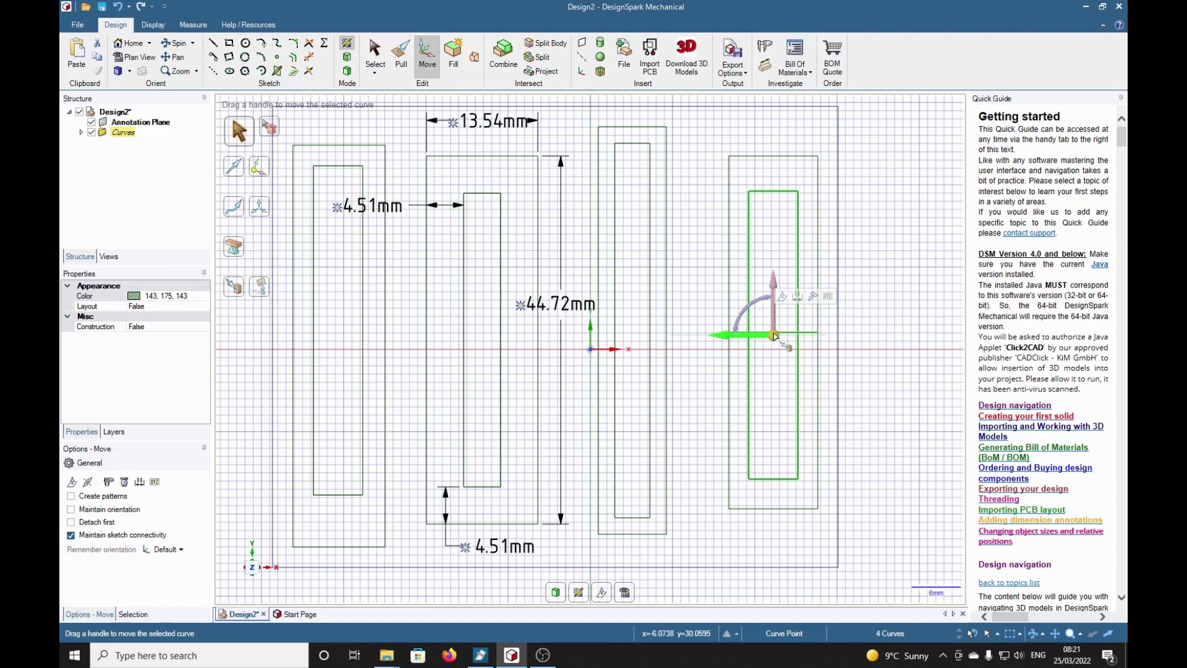
pyautogui.click(774, 283)
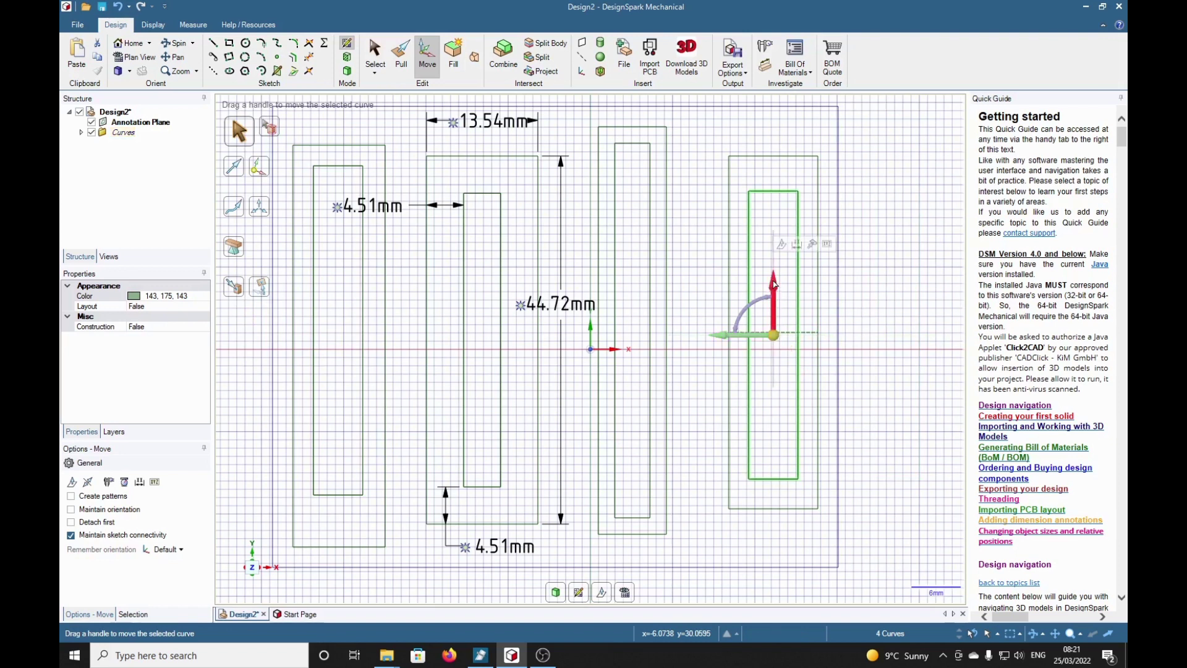
pyautogui.click(242, 292)
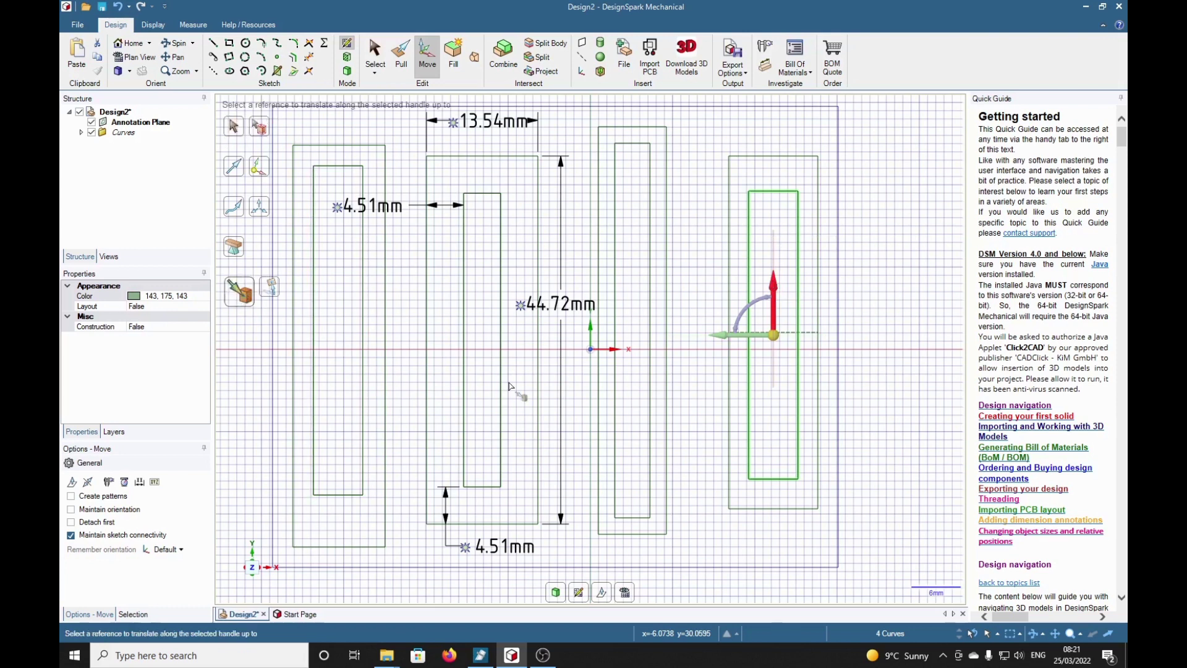
pyautogui.click(809, 338)
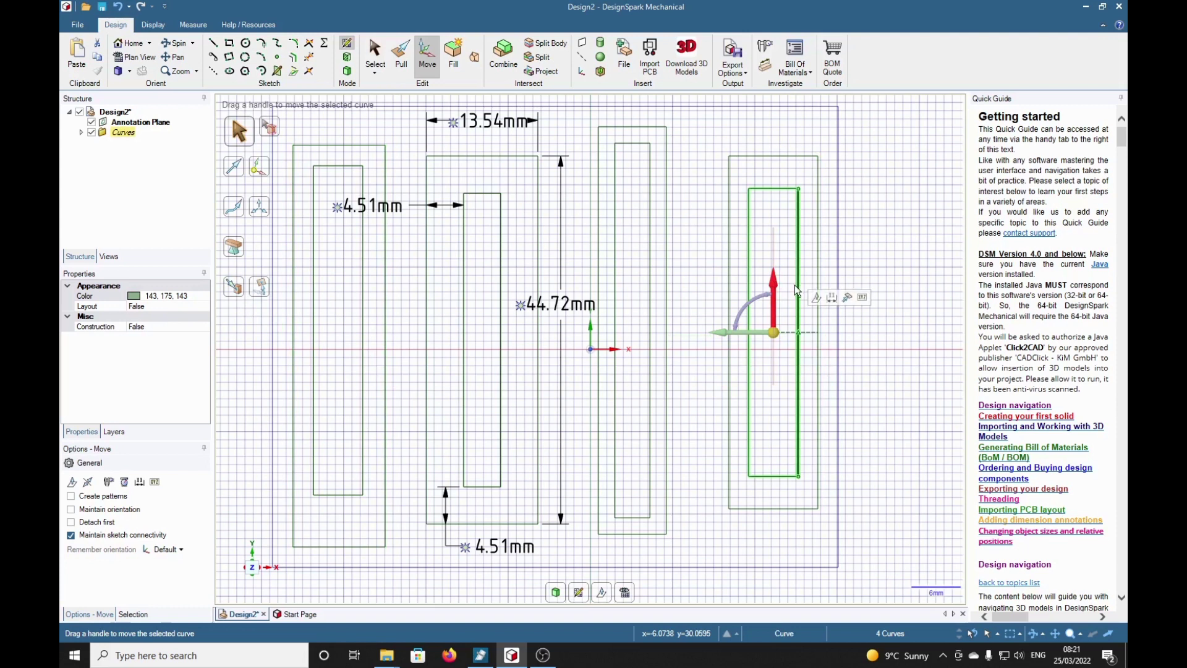
pyautogui.click(882, 448)
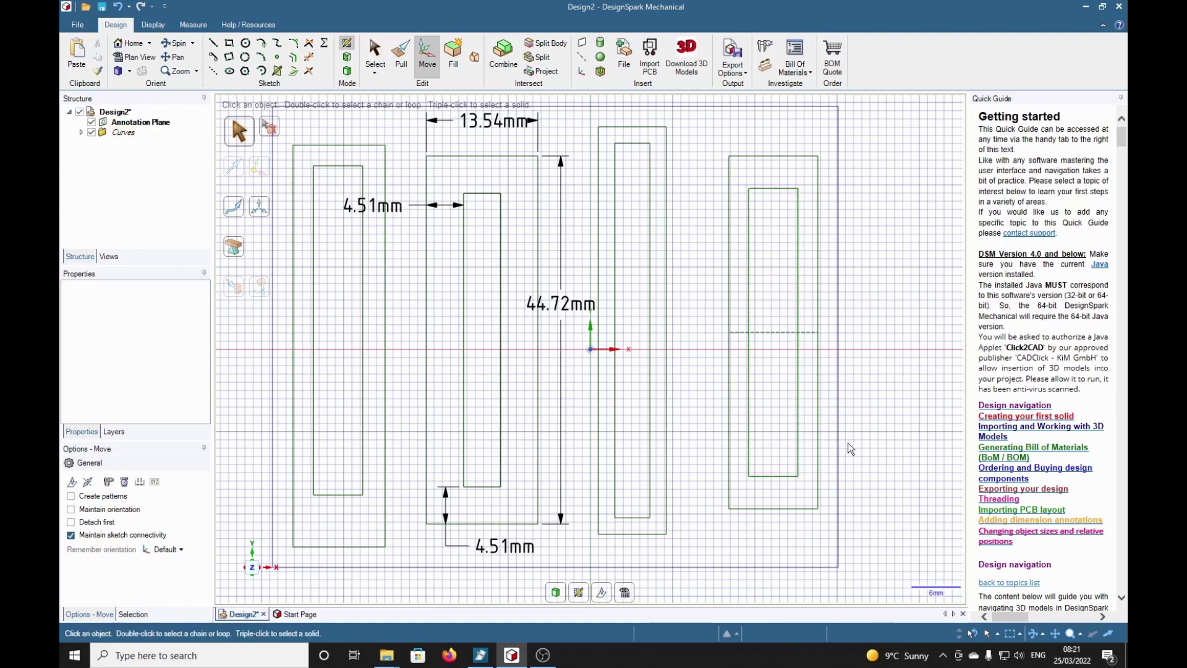
# - Delete the dashed horizontal line across the fourth rectangle
pyautogui.click(807, 332)
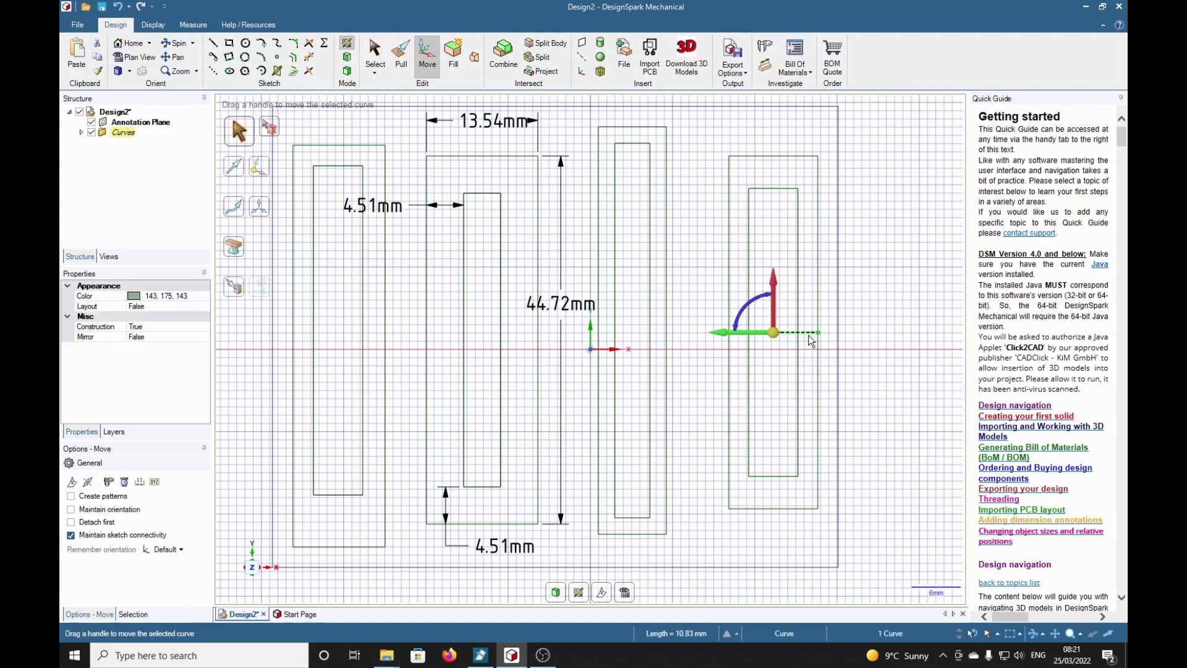
pyautogui.press('Escape')
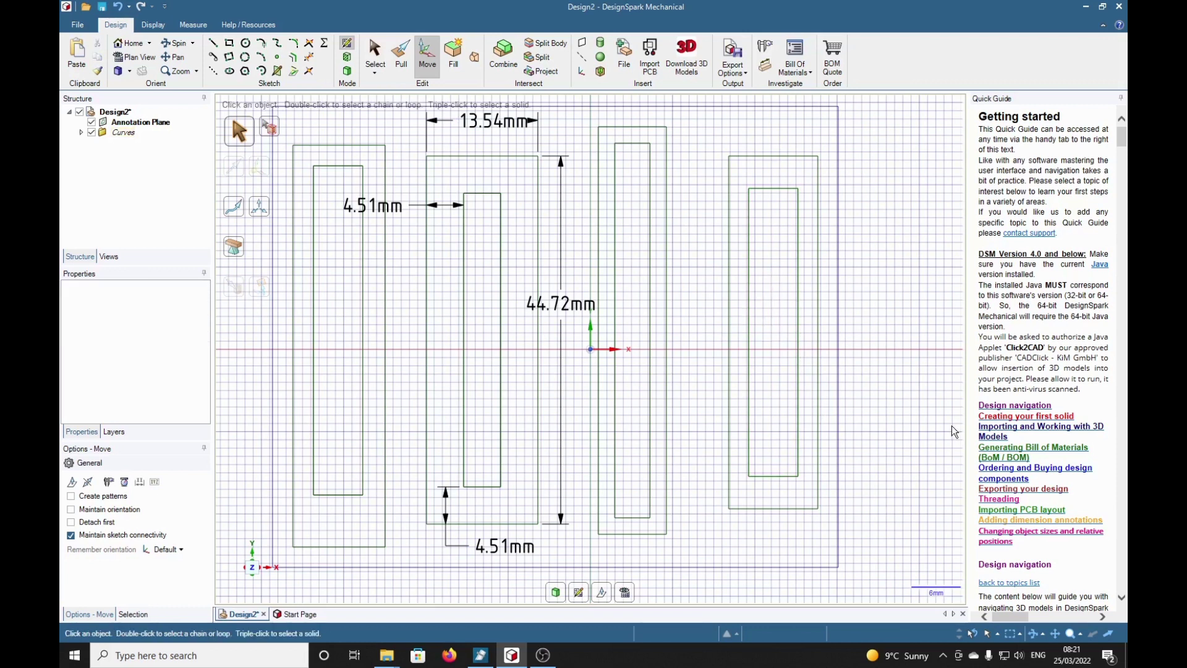